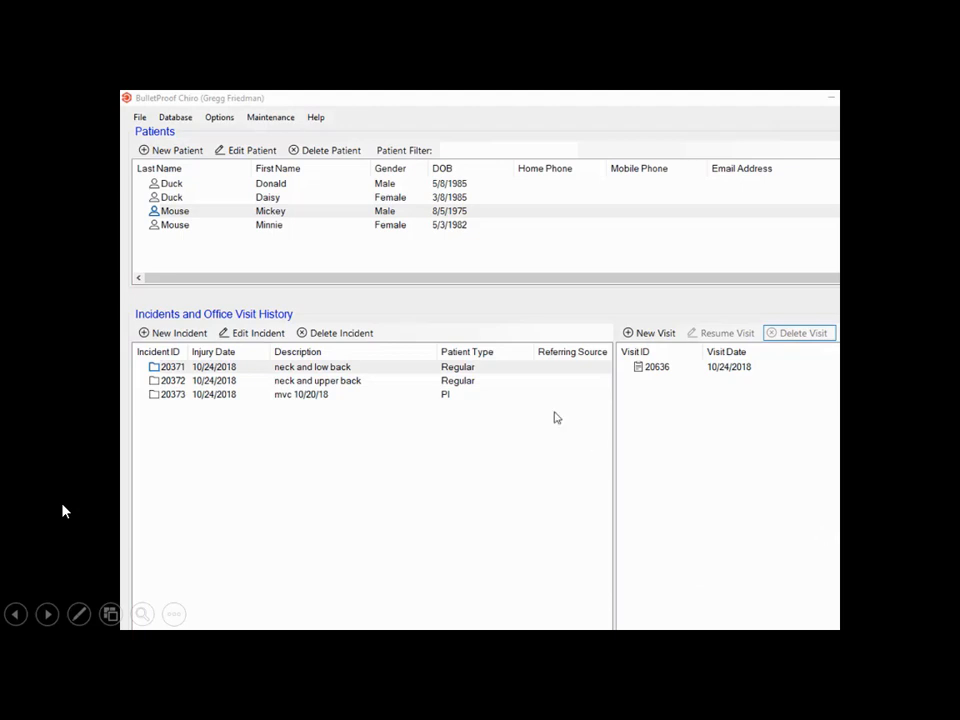
- Resume the patient's 10/24/2018 neck and low back visit 20636 and show its P.A.R.T. exam
{"action": "left_click", "coordinate": [268, 215]}
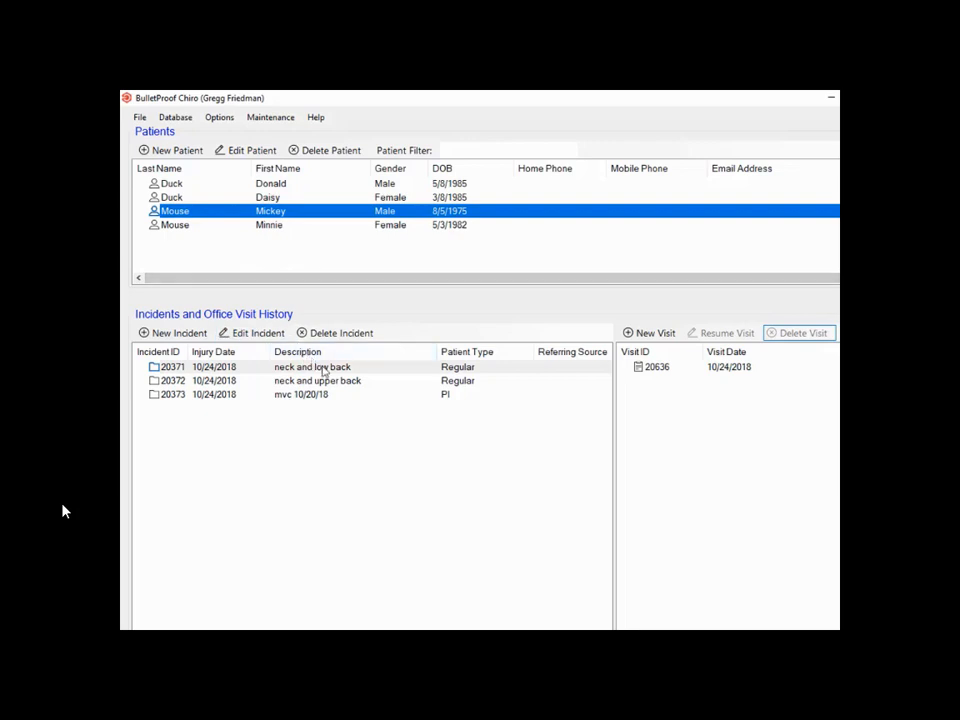
{"action": "left_click", "coordinate": [323, 370]}
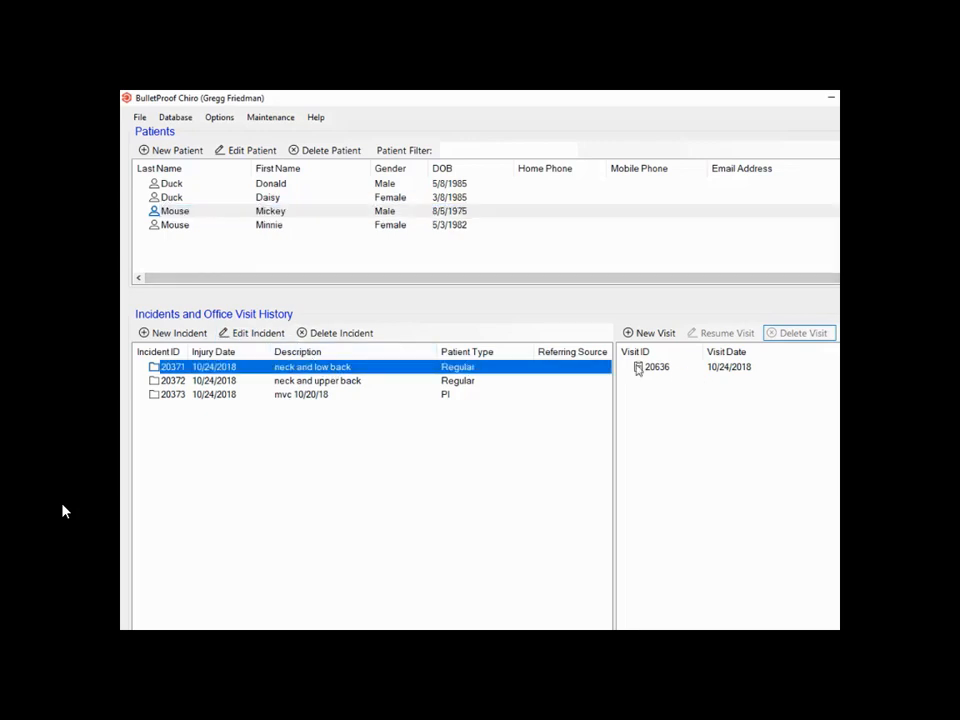
{"action": "left_click", "coordinate": [650, 368]}
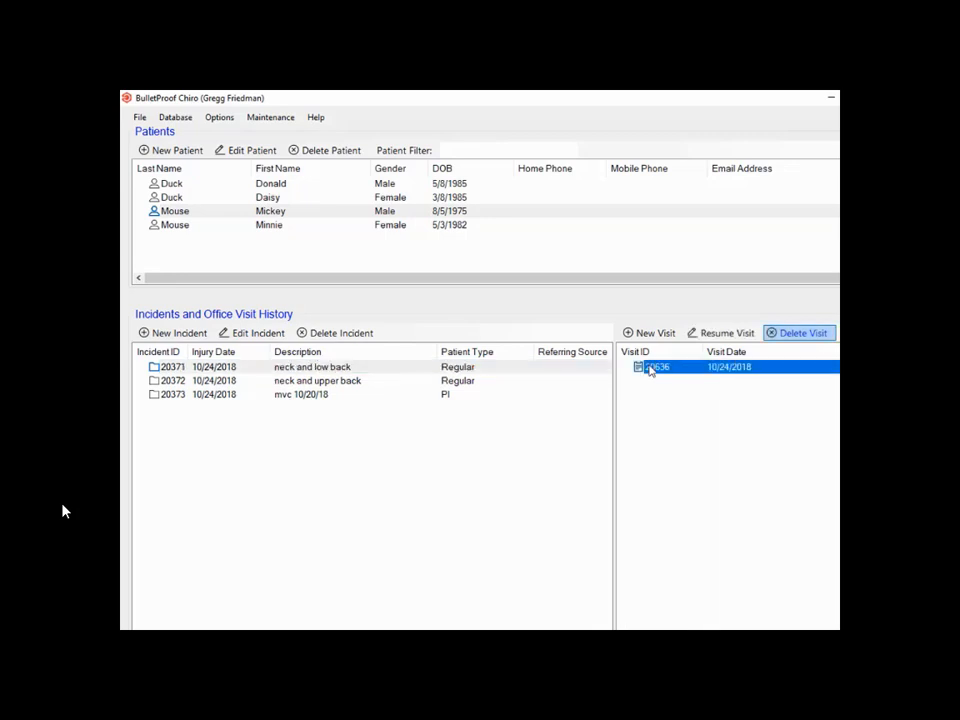
{"action": "left_click", "coordinate": [720, 333]}
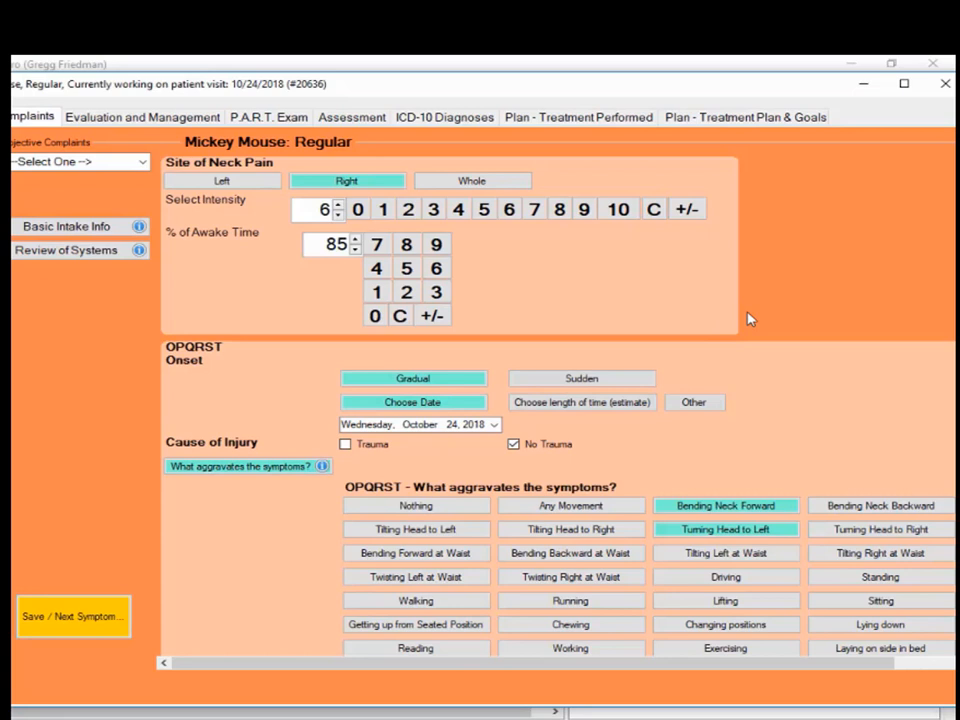
{"action": "left_click", "coordinate": [276, 120]}
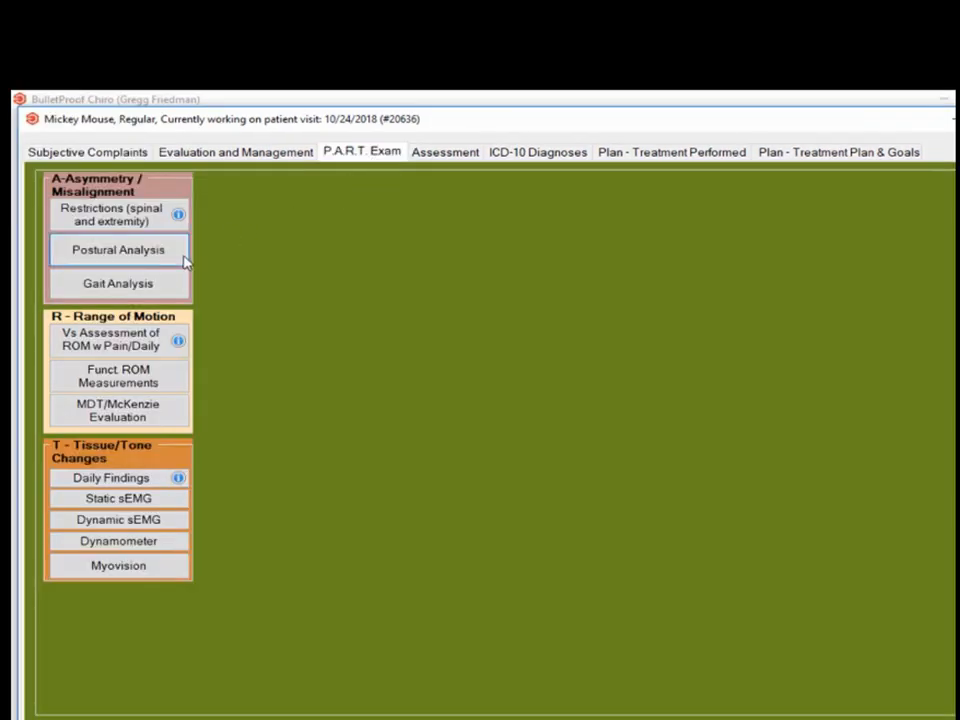
- Record specific spinal segment restrictions, painful abnormal cervical (left rotation) and lumbar motion, and muscle spasms
{"action": "left_click", "coordinate": [105, 222]}
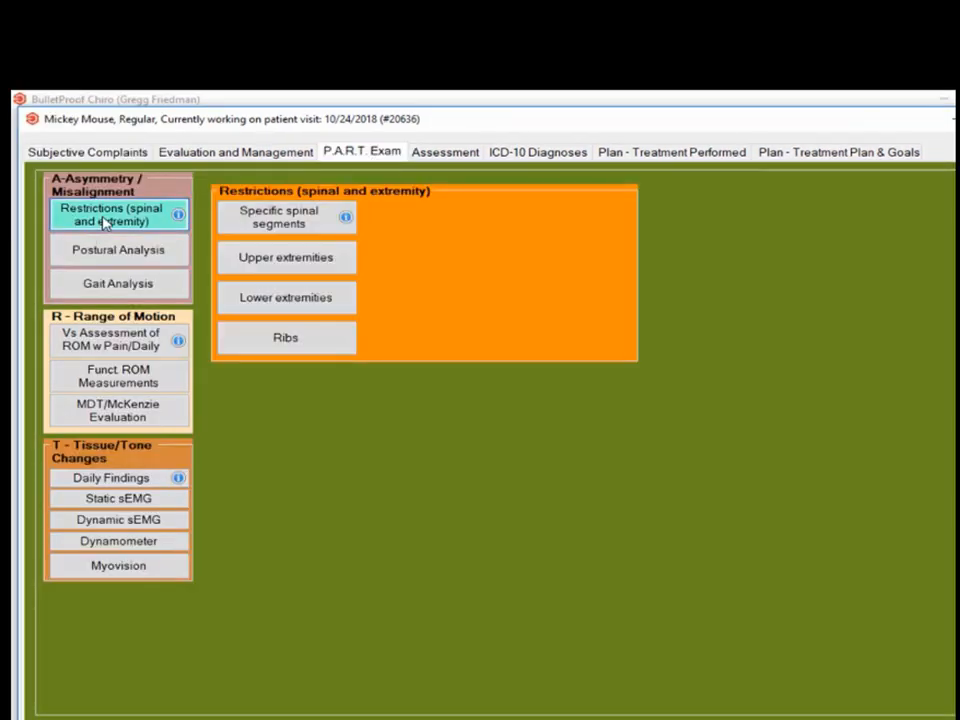
{"action": "left_click", "coordinate": [283, 221]}
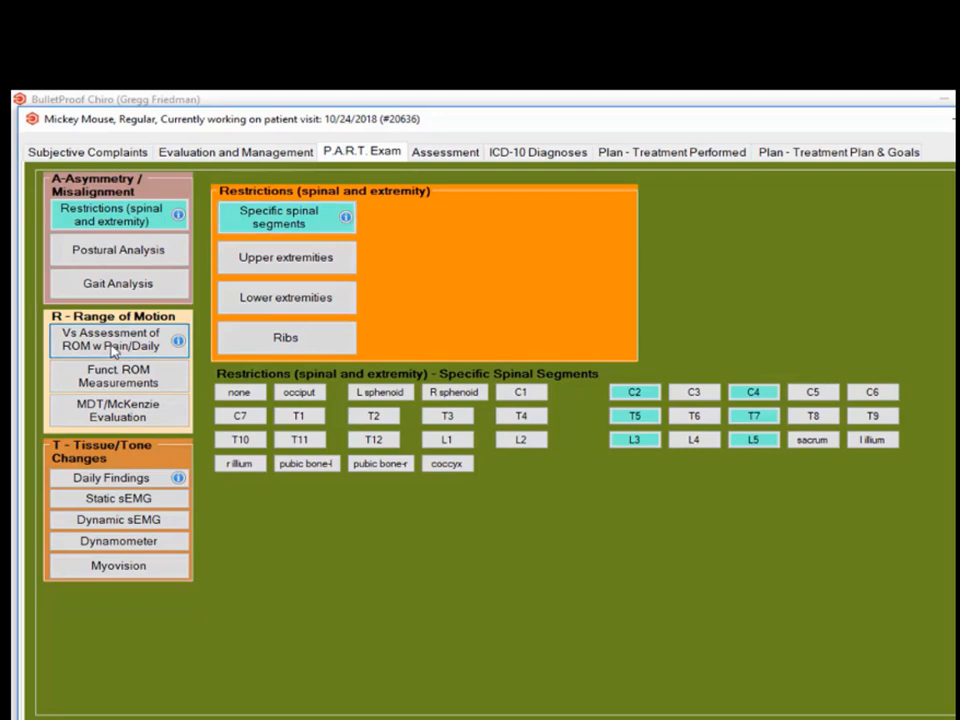
{"action": "left_click", "coordinate": [112, 348]}
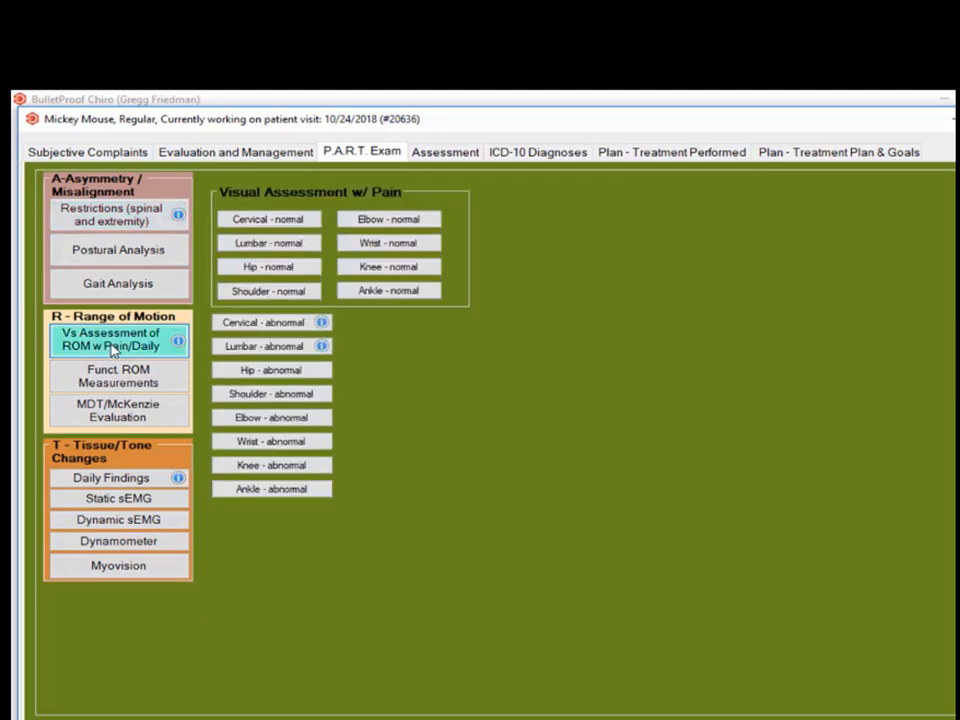
{"action": "left_click", "coordinate": [291, 326]}
{"action": "left_click", "coordinate": [545, 357]}
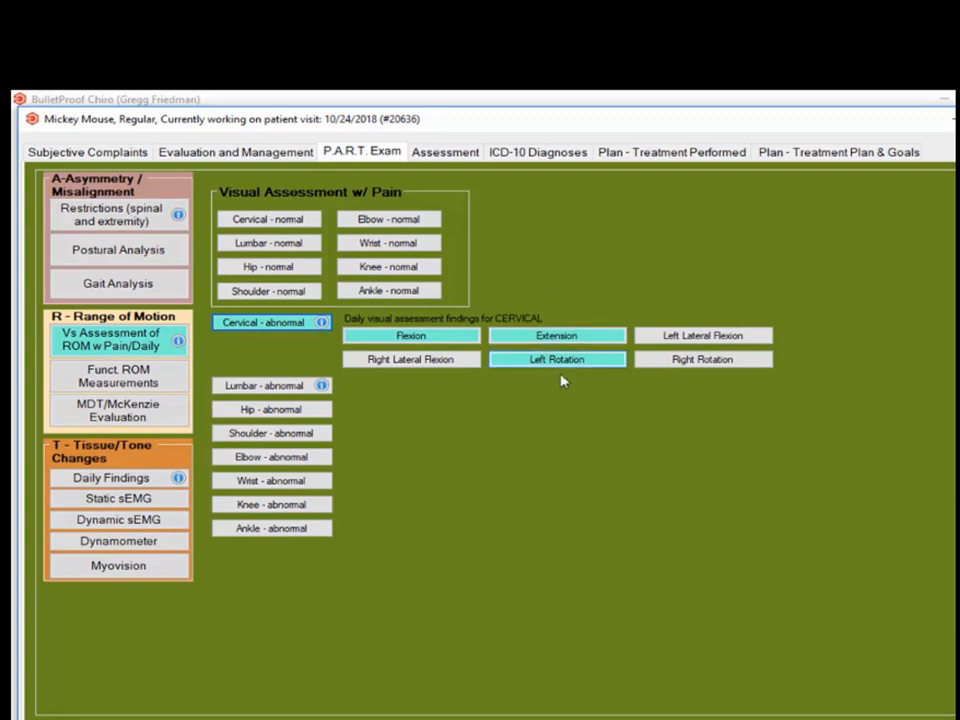
{"action": "left_click", "coordinate": [268, 386]}
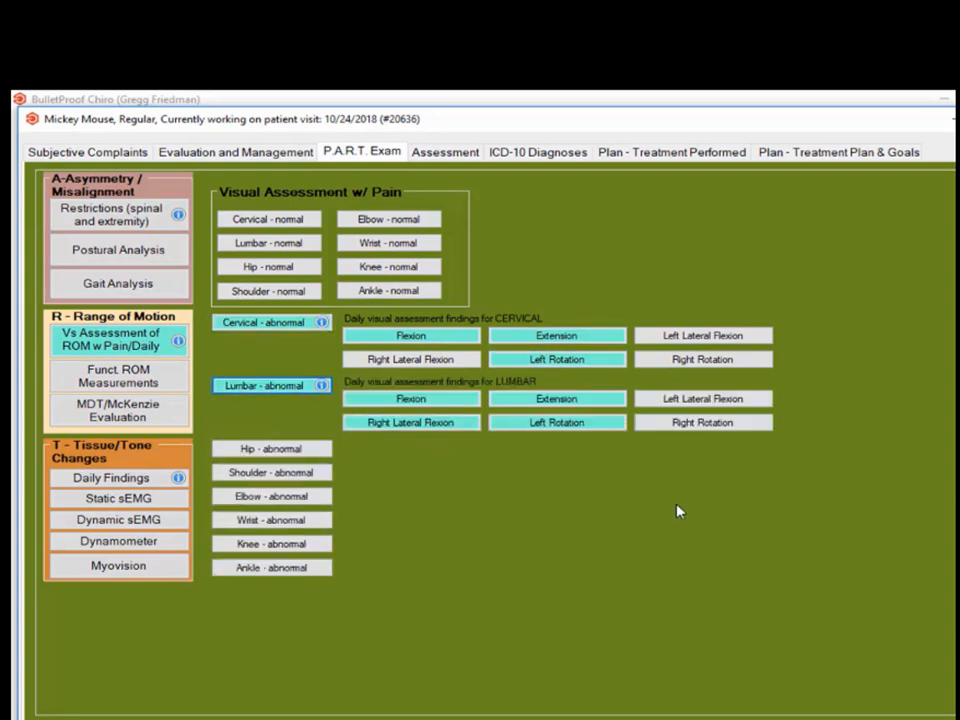
{"action": "left_click", "coordinate": [108, 481]}
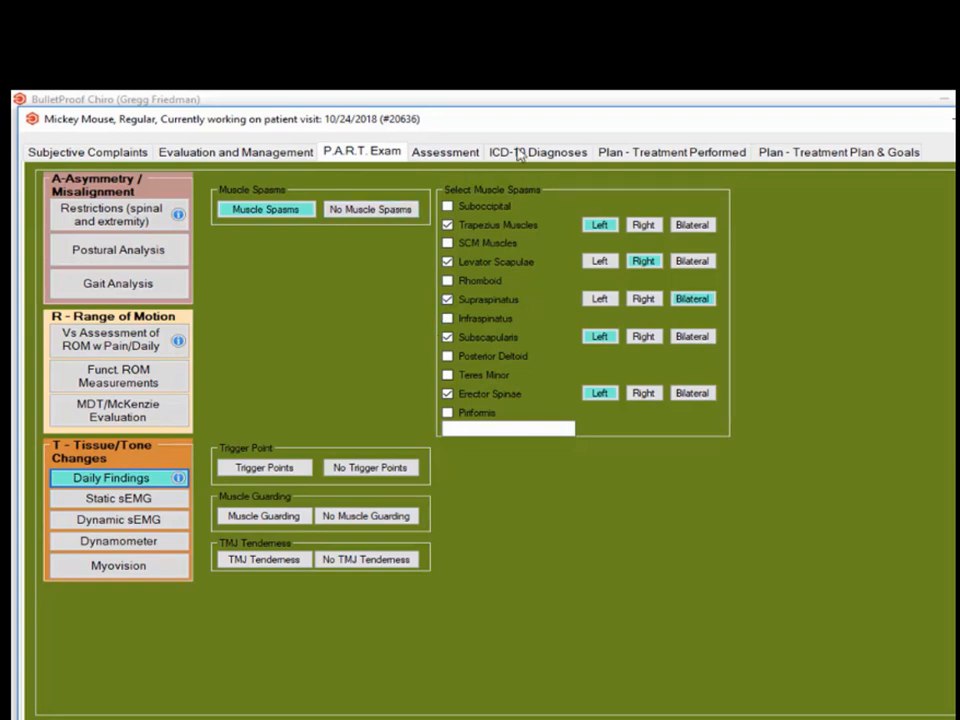
{"action": "left_click", "coordinate": [661, 154]}
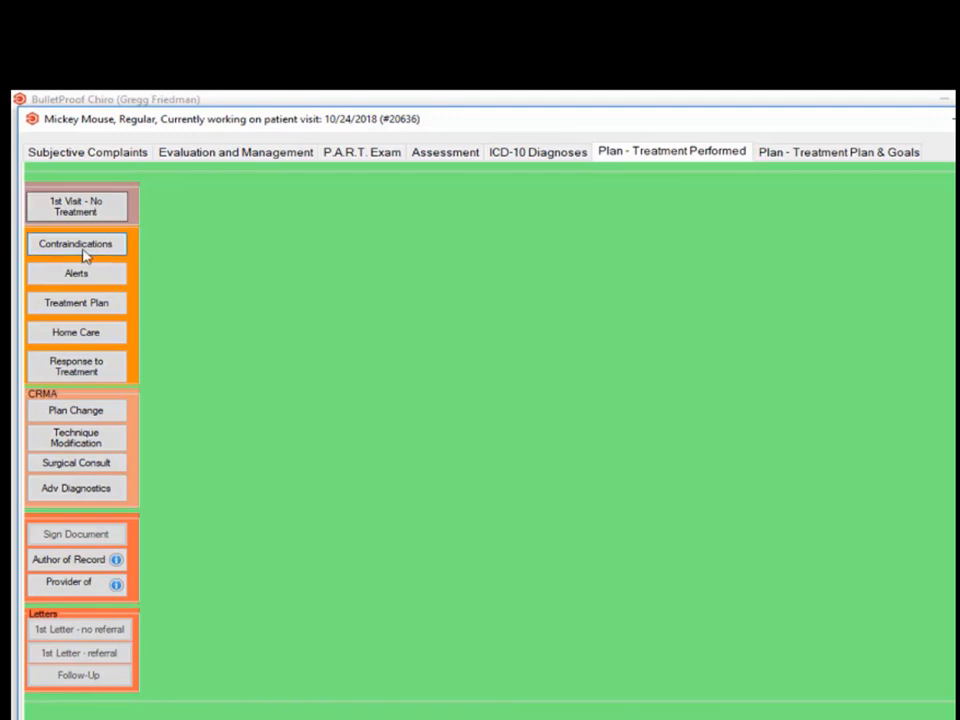
- Check contraindications and alerts to treatment, leaving both blank, and show the treatment options
{"action": "left_click", "coordinate": [80, 247]}
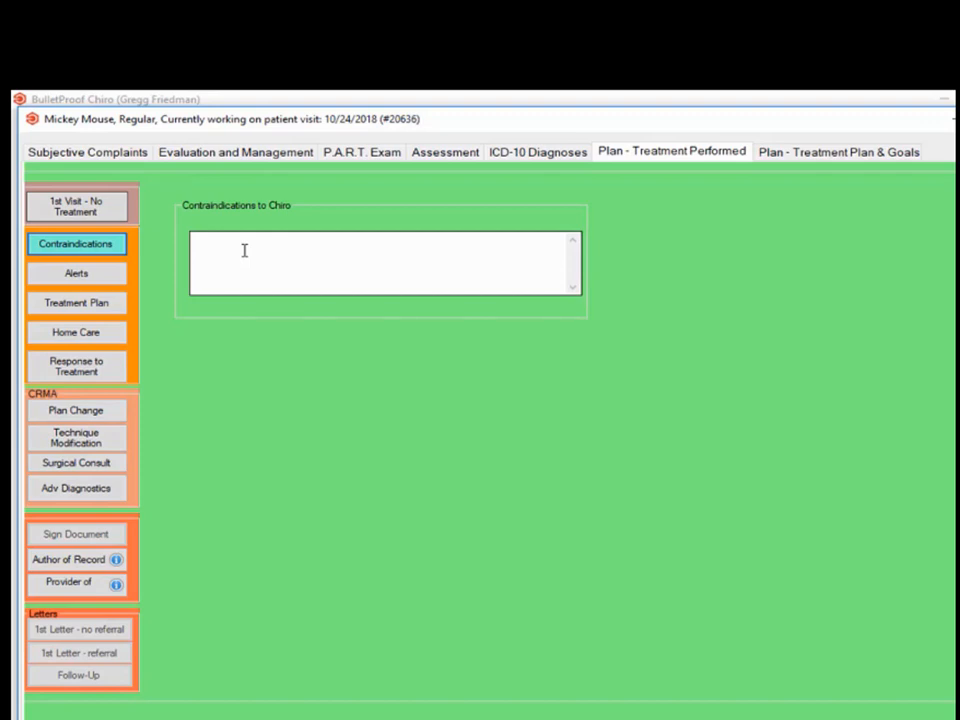
{"action": "left_click", "coordinate": [80, 245]}
{"action": "left_click", "coordinate": [97, 280]}
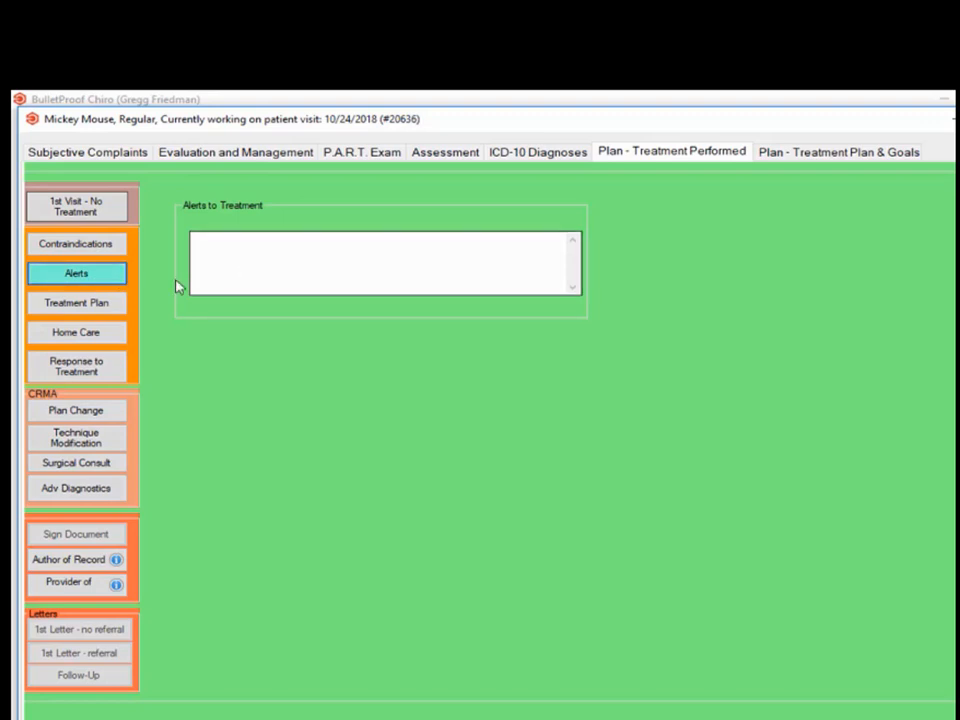
{"action": "left_click", "coordinate": [87, 286]}
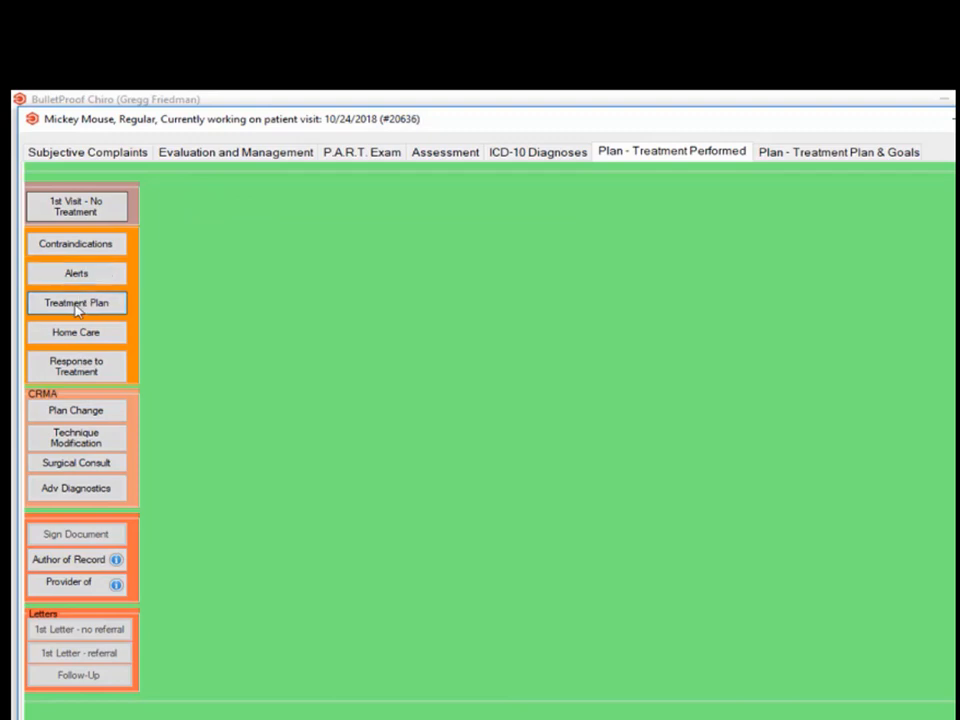
{"action": "left_click", "coordinate": [78, 305]}
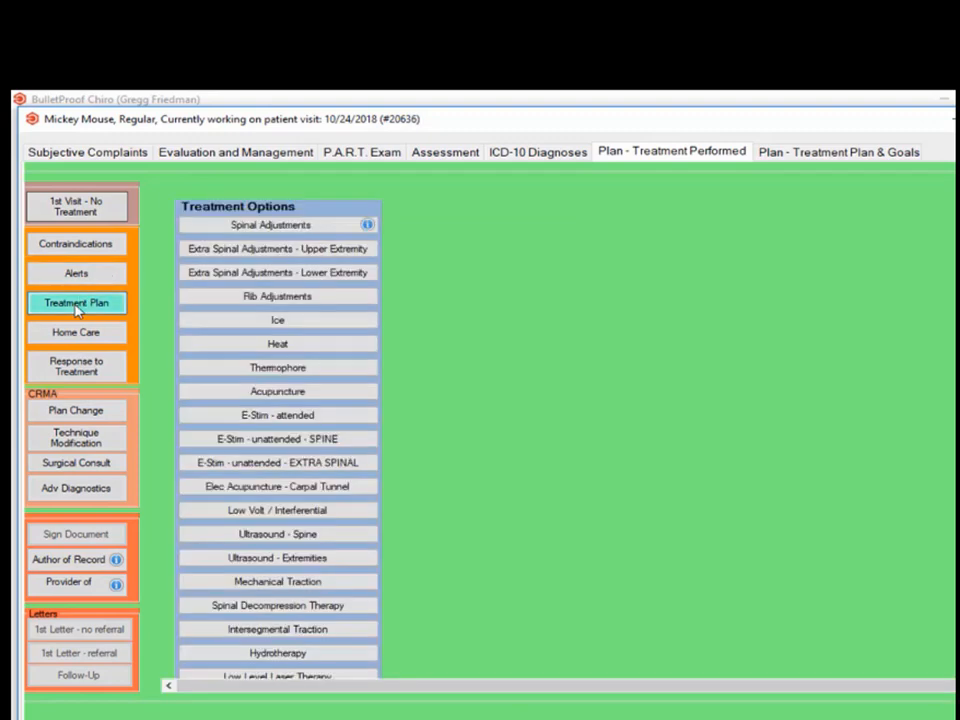
- Add Spinal Adjustments as performed, with new restrictions at C2, C4, T5, T7, L3 and L5
{"action": "left_click", "coordinate": [305, 228]}
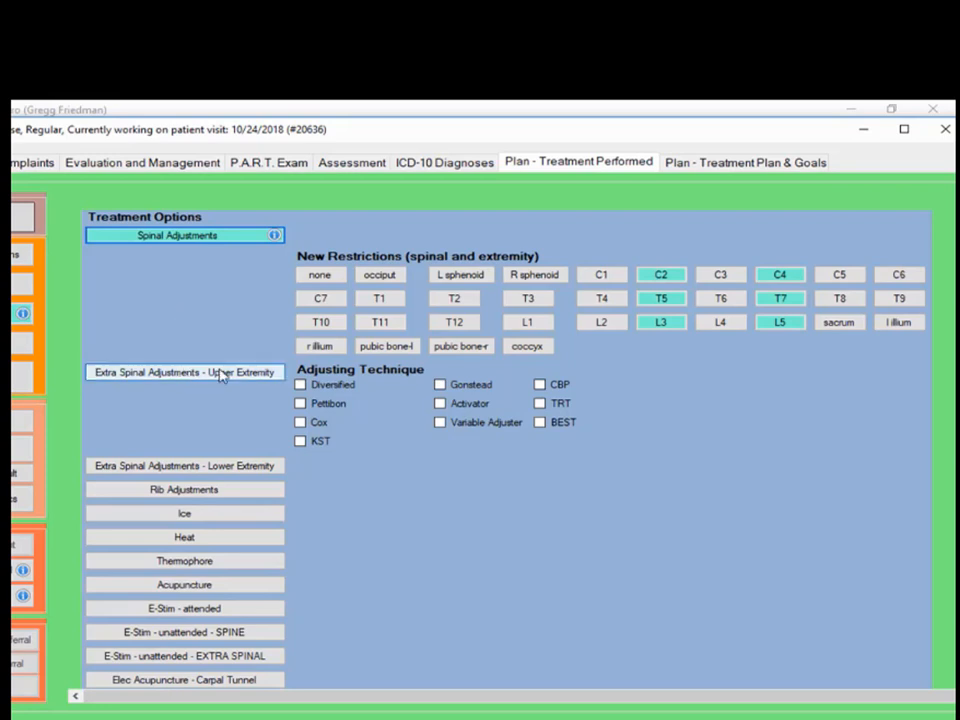
{"action": "scroll", "coordinate": [452, 552], "scroll_direction": "down", "scroll_amount": 1}
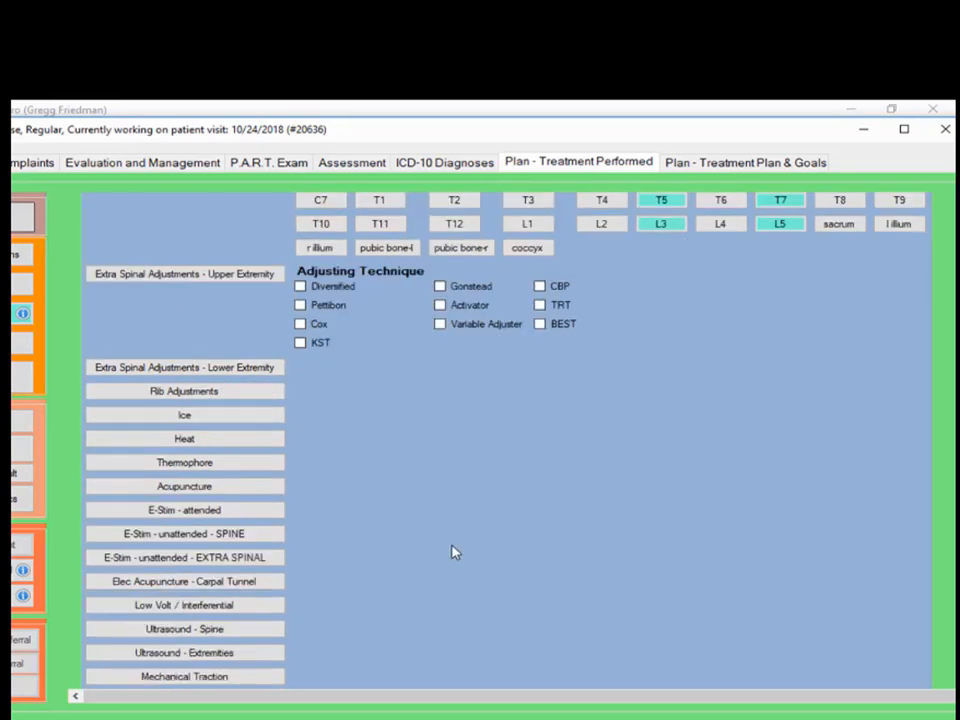
{"action": "scroll", "coordinate": [452, 552], "scroll_direction": "down", "scroll_amount": 1}
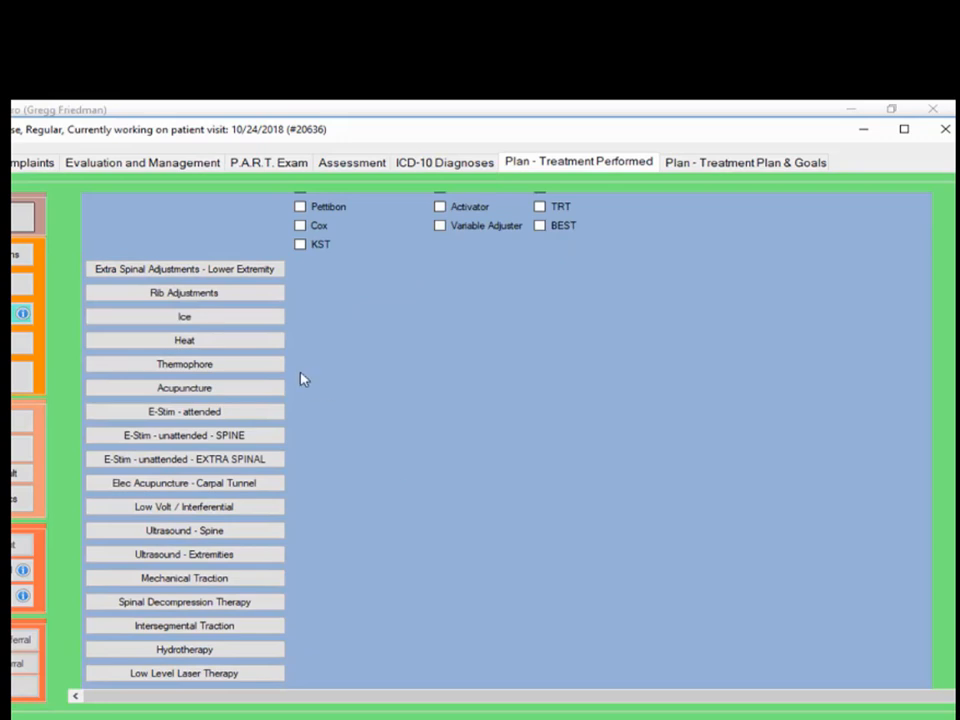
- Add 15 minutes of E-Stim - unattended - SPINE to the cervical and lumbar regions
{"action": "left_click", "coordinate": [181, 437]}
{"action": "left_click", "coordinate": [326, 492]}
{"action": "left_click", "coordinate": [428, 491]}
{"action": "scroll", "coordinate": [492, 508], "scroll_direction": "down", "scroll_amount": 1}
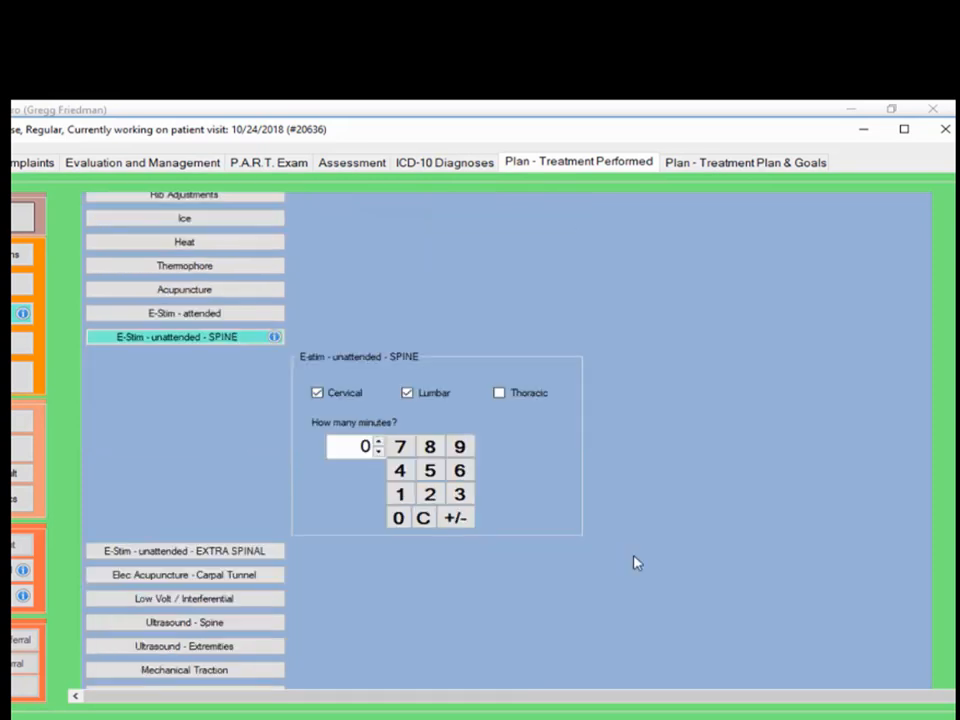
{"action": "left_click", "coordinate": [399, 494]}
{"action": "left_click", "coordinate": [430, 470]}
{"action": "scroll", "coordinate": [330, 558], "scroll_direction": "down", "scroll_amount": 1}
{"action": "scroll", "coordinate": [333, 558], "scroll_direction": "down", "scroll_amount": 1}
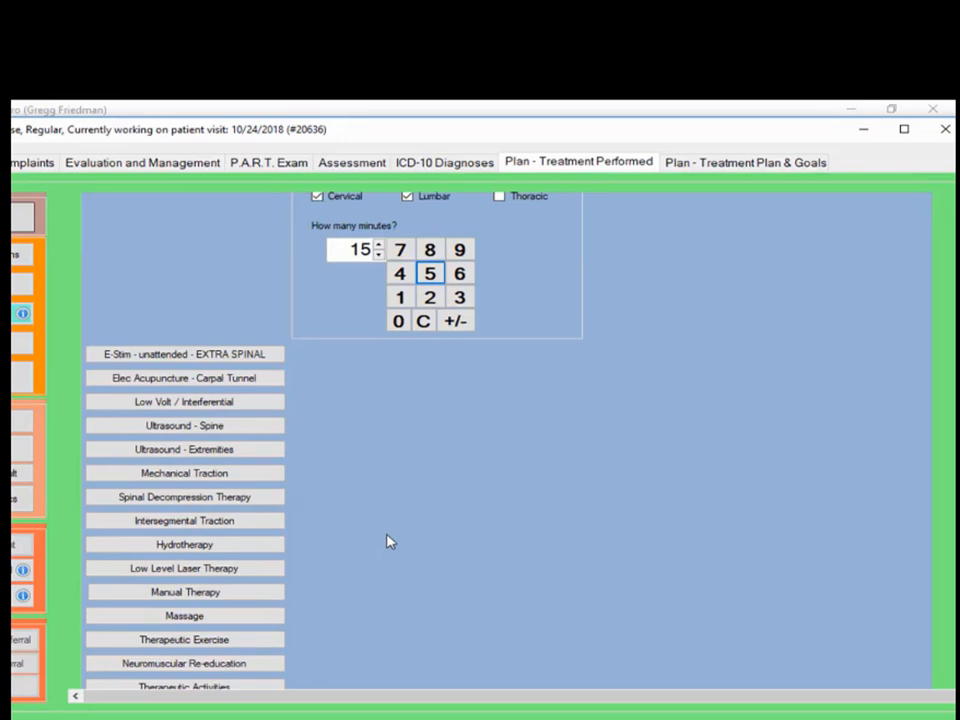
{"action": "scroll", "coordinate": [430, 515], "scroll_direction": "down", "scroll_amount": 1}
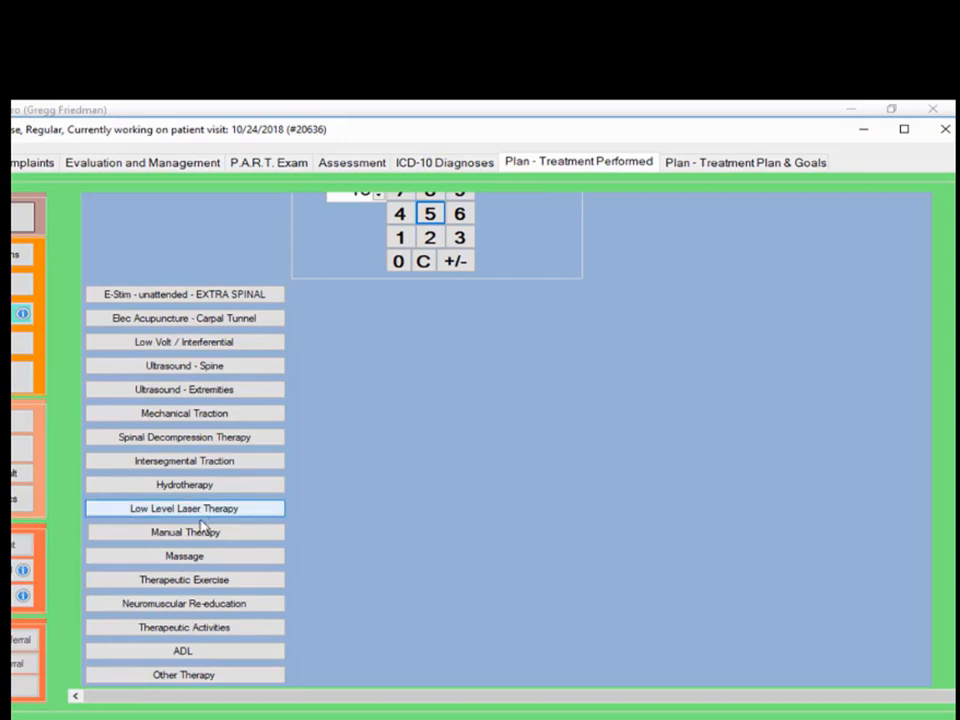
- Log 12 minutes of manual therapy with Myofascial Release and FAKTR performed
{"action": "left_click", "coordinate": [169, 536]}
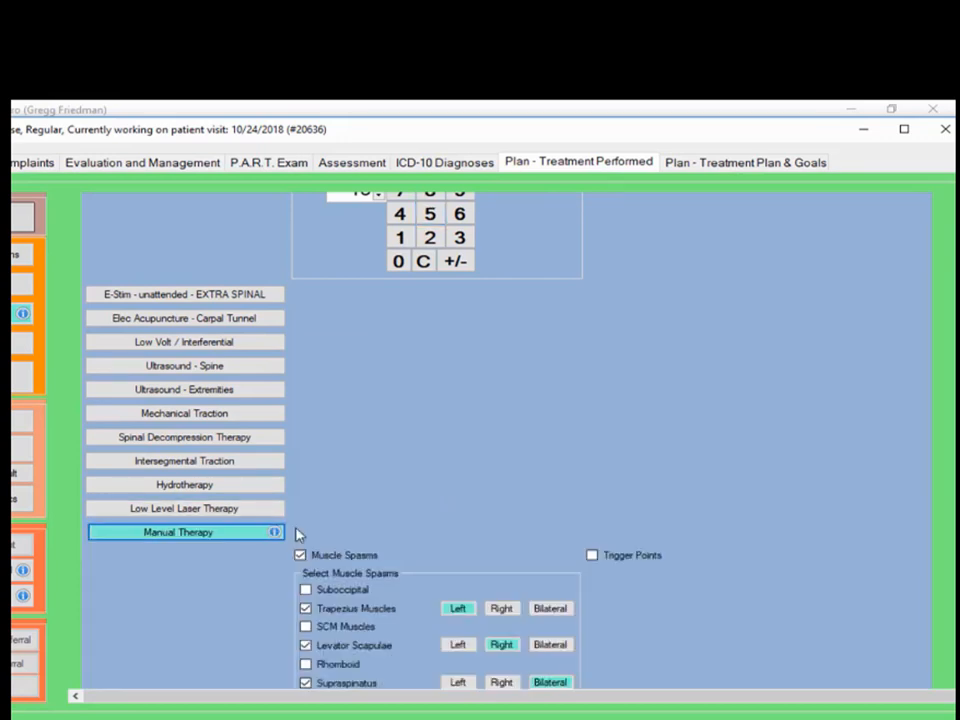
{"action": "scroll", "coordinate": [857, 491], "scroll_direction": "down", "scroll_amount": 3}
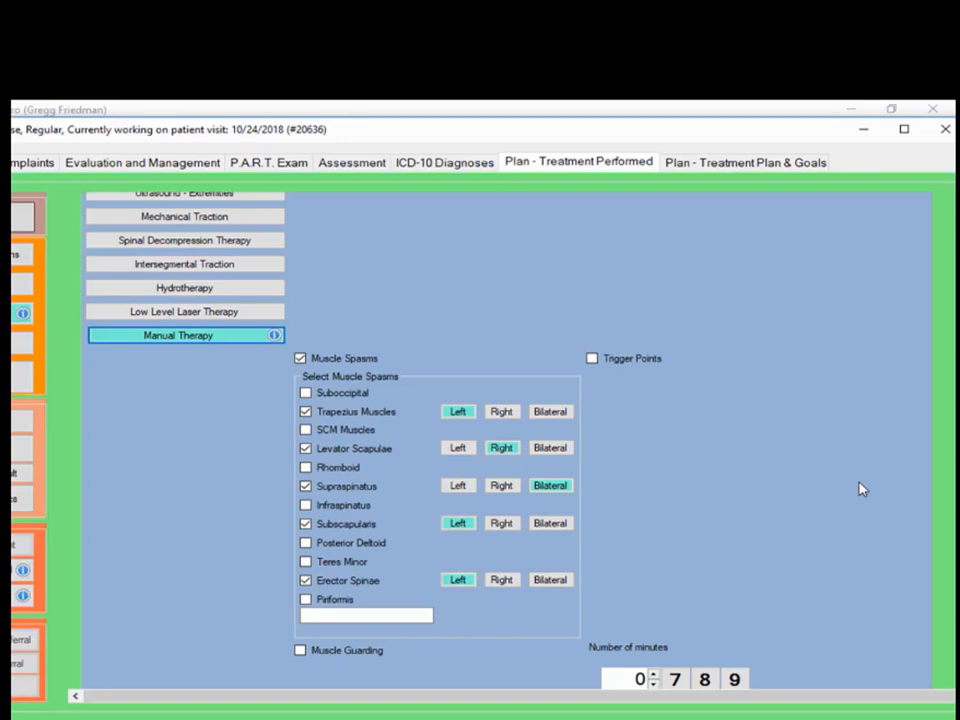
{"action": "scroll", "coordinate": [858, 489], "scroll_direction": "down", "scroll_amount": 2}
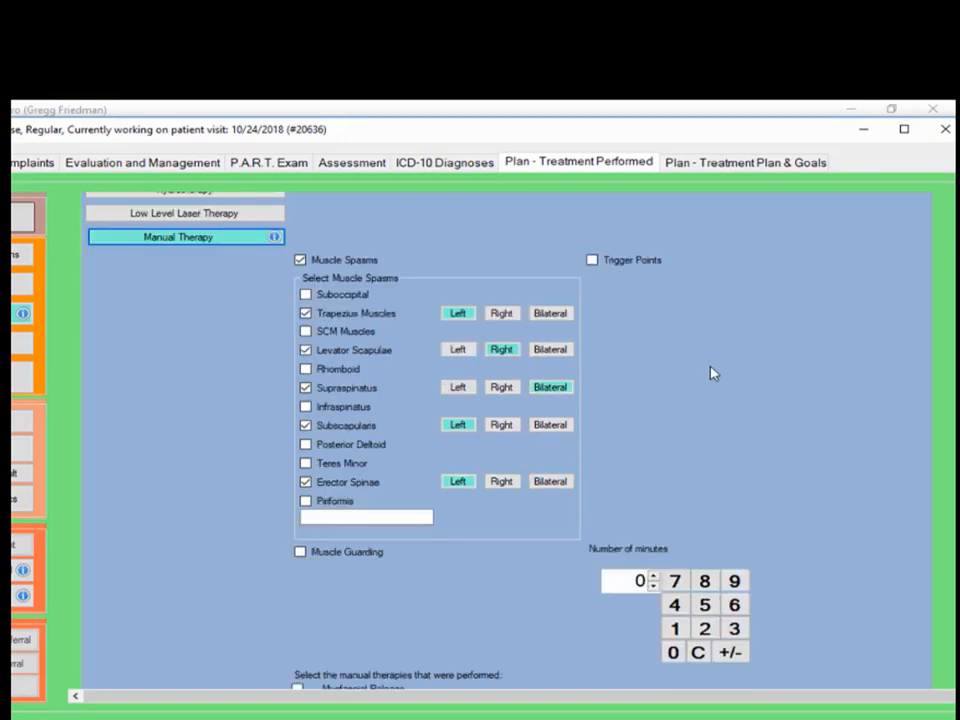
{"action": "scroll", "coordinate": [713, 364], "scroll_direction": "down", "scroll_amount": 2}
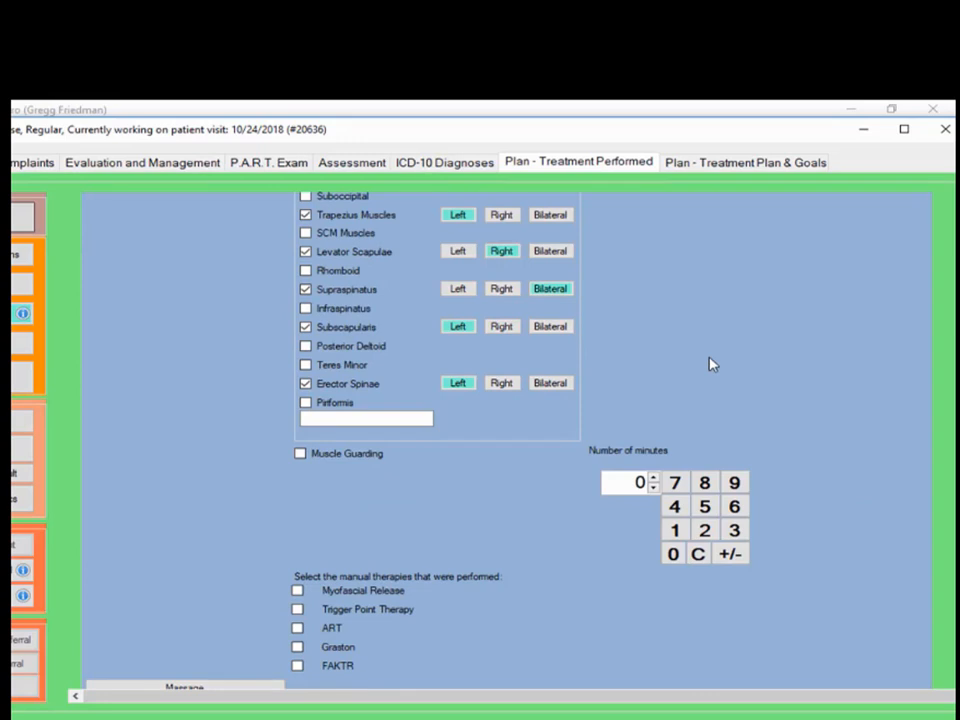
{"action": "left_click", "coordinate": [675, 530]}
{"action": "left_click", "coordinate": [706, 530]}
{"action": "scroll", "coordinate": [594, 556], "scroll_direction": "down", "scroll_amount": 2}
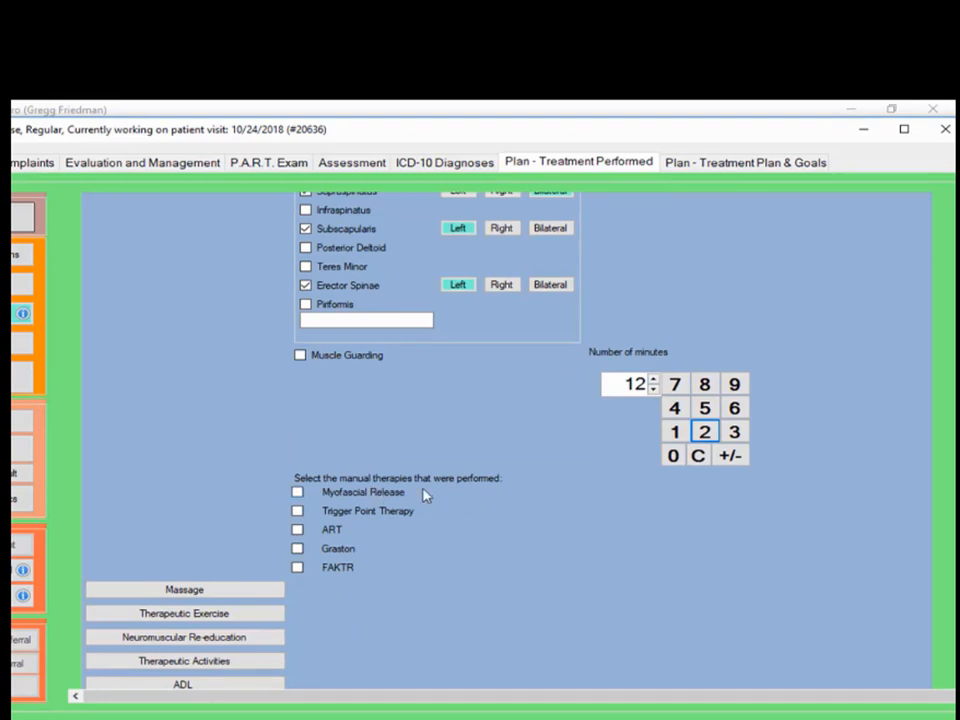
{"action": "left_click", "coordinate": [298, 493]}
{"action": "left_click", "coordinate": [297, 568]}
{"action": "scroll", "coordinate": [510, 576], "scroll_direction": "down", "scroll_amount": 1}
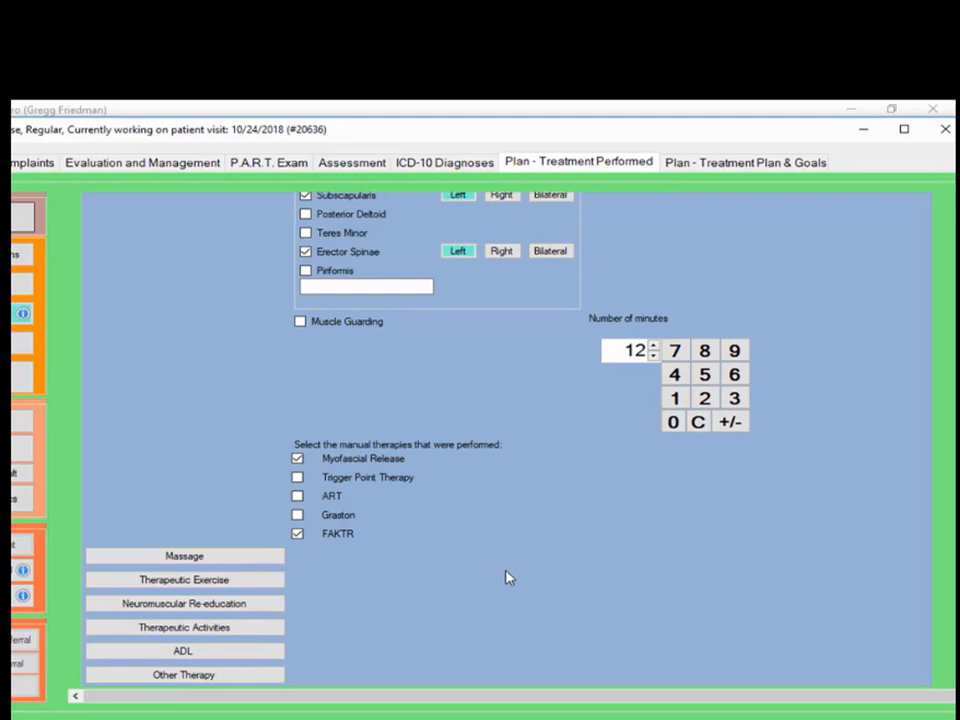
- Set therapeutic exercise for the cervical and lumbar movements to 12 minutes
{"action": "left_click", "coordinate": [199, 582]}
{"action": "scroll", "coordinate": [857, 549], "scroll_direction": "down", "scroll_amount": 6}
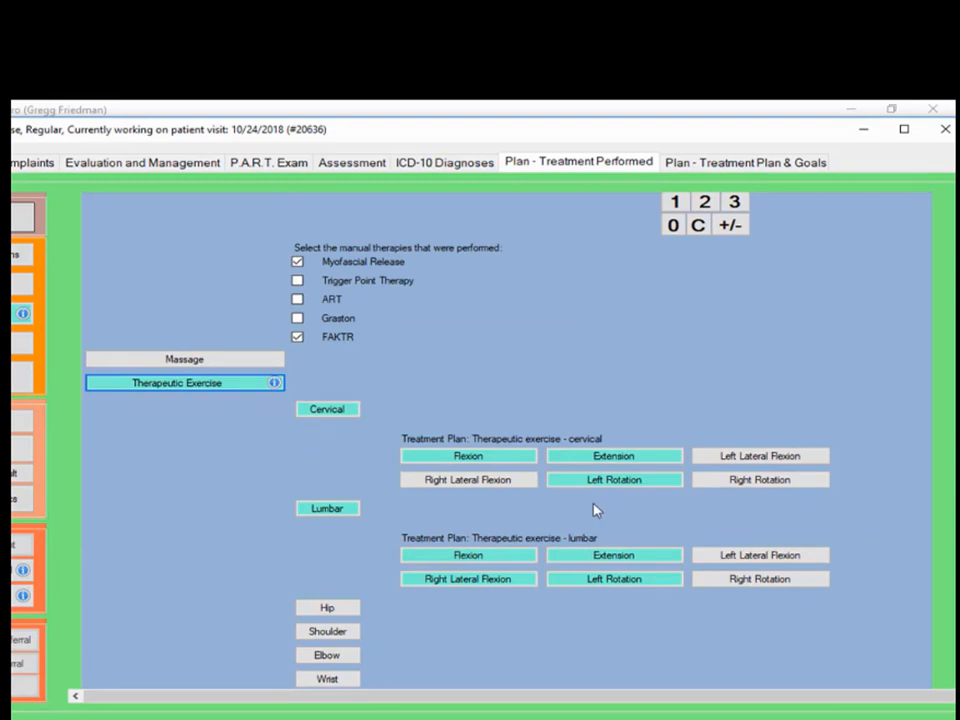
{"action": "scroll", "coordinate": [879, 568], "scroll_direction": "down", "scroll_amount": 3}
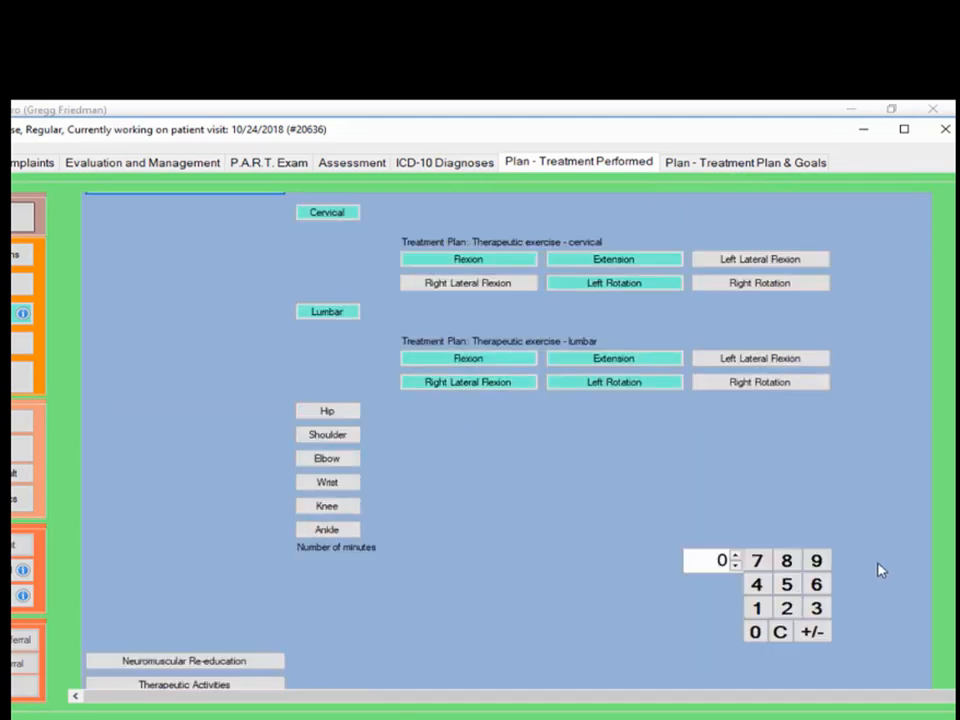
{"action": "scroll", "coordinate": [598, 553], "scroll_direction": "down", "scroll_amount": 1}
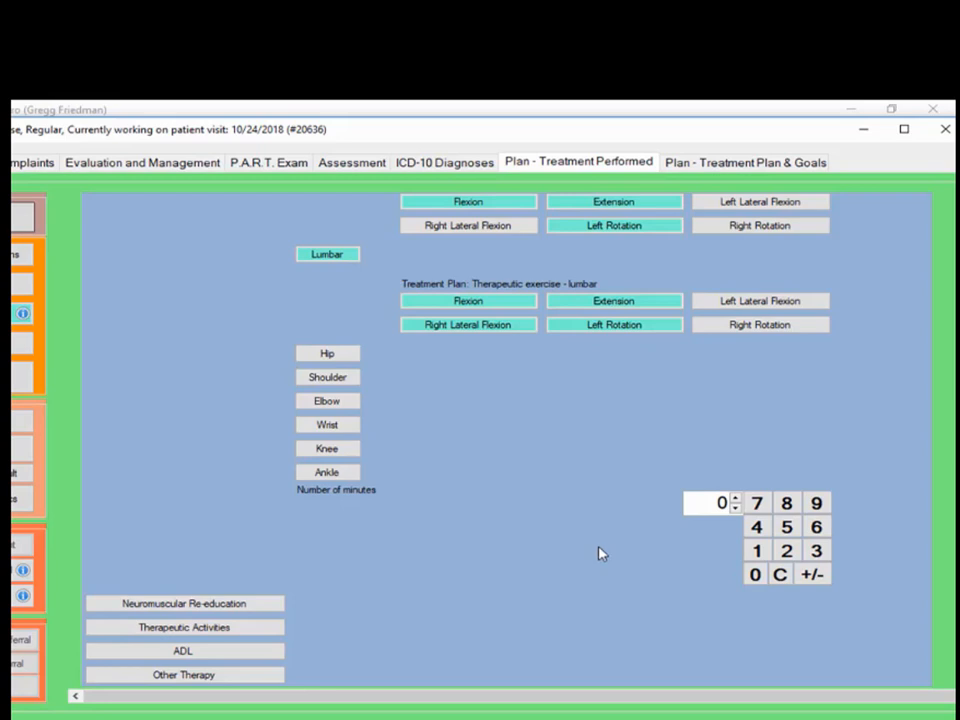
{"action": "left_click", "coordinate": [757, 553]}
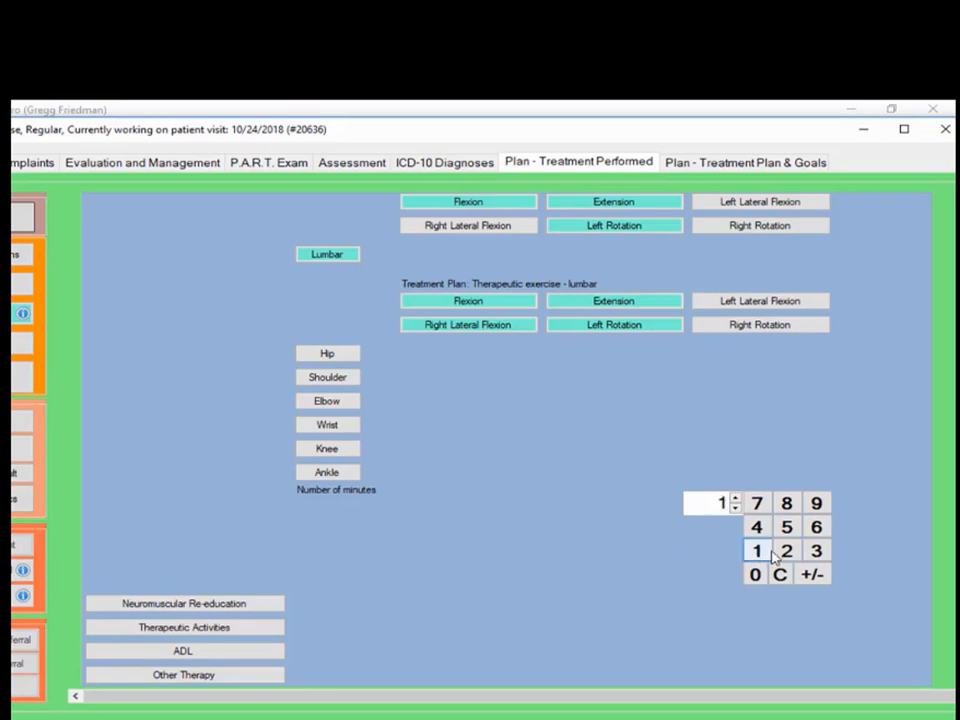
{"action": "left_click", "coordinate": [786, 553]}
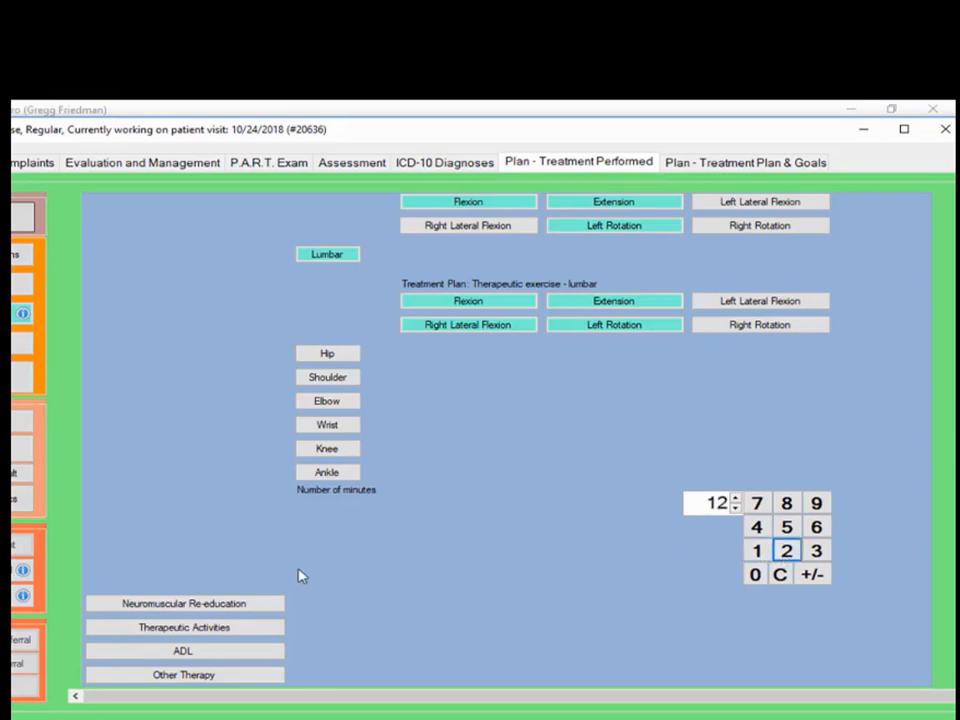
- Add lifting stations and transfers from chair to bed as therapeutic activities, totalling 12 minutes
{"action": "left_click", "coordinate": [155, 628]}
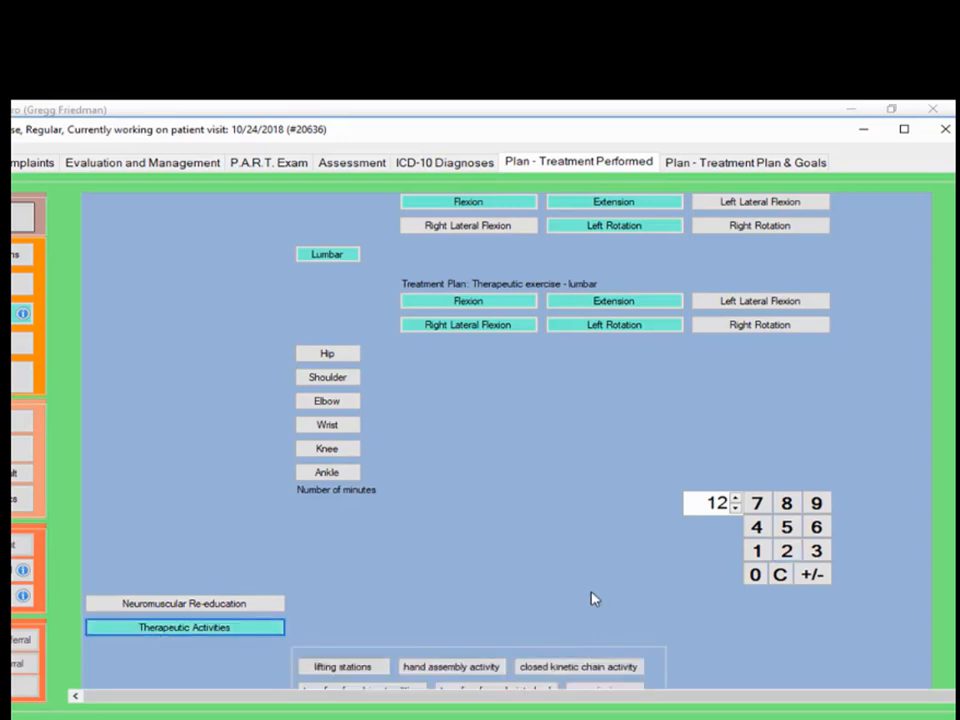
{"action": "scroll", "coordinate": [715, 620], "scroll_direction": "down", "scroll_amount": 1}
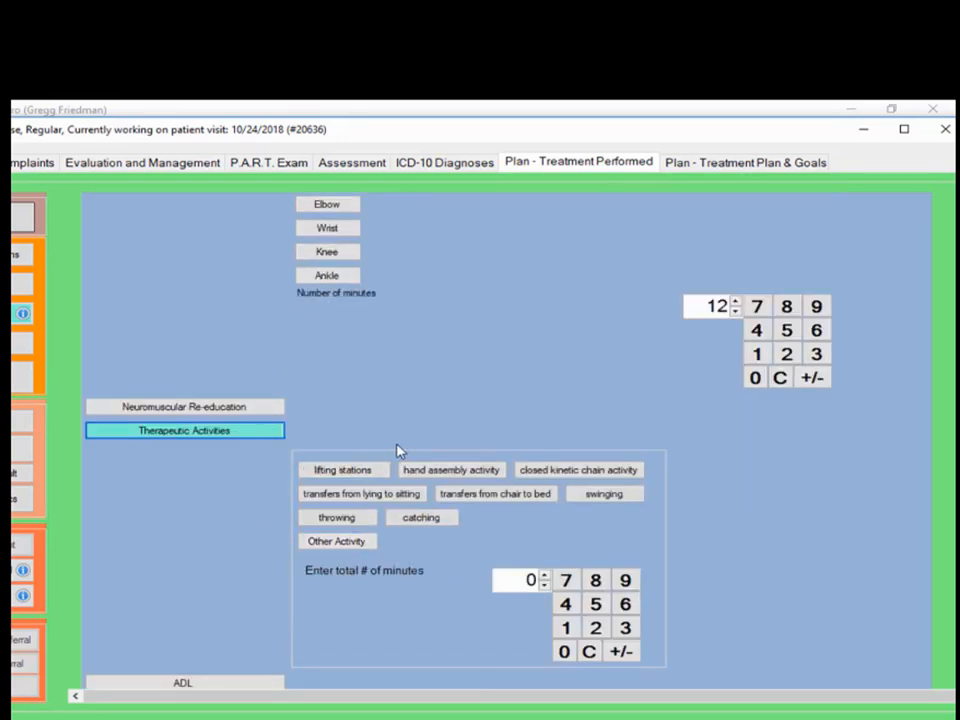
{"action": "left_click", "coordinate": [370, 471]}
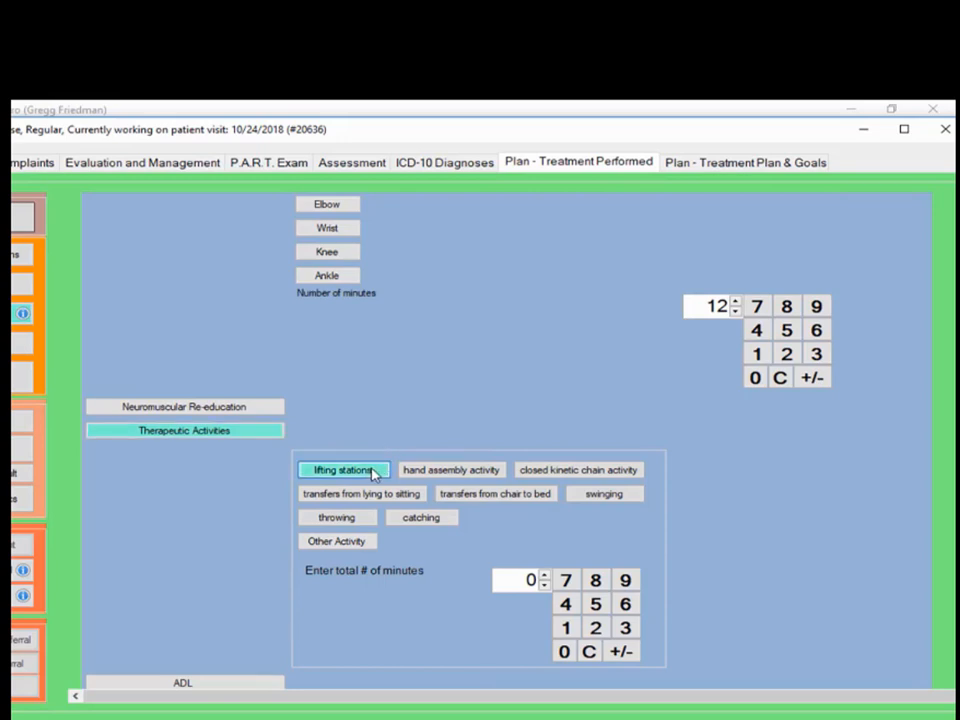
{"action": "left_click", "coordinate": [506, 500]}
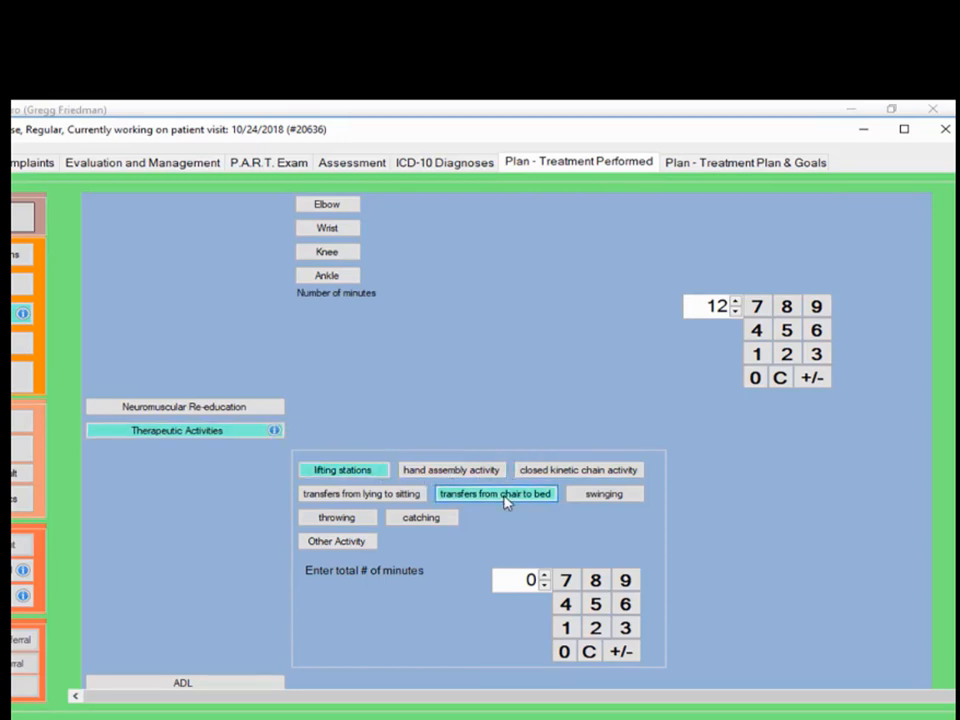
{"action": "left_click", "coordinate": [568, 630]}
{"action": "left_click", "coordinate": [595, 628]}
{"action": "scroll", "coordinate": [750, 611], "scroll_direction": "down", "scroll_amount": 1}
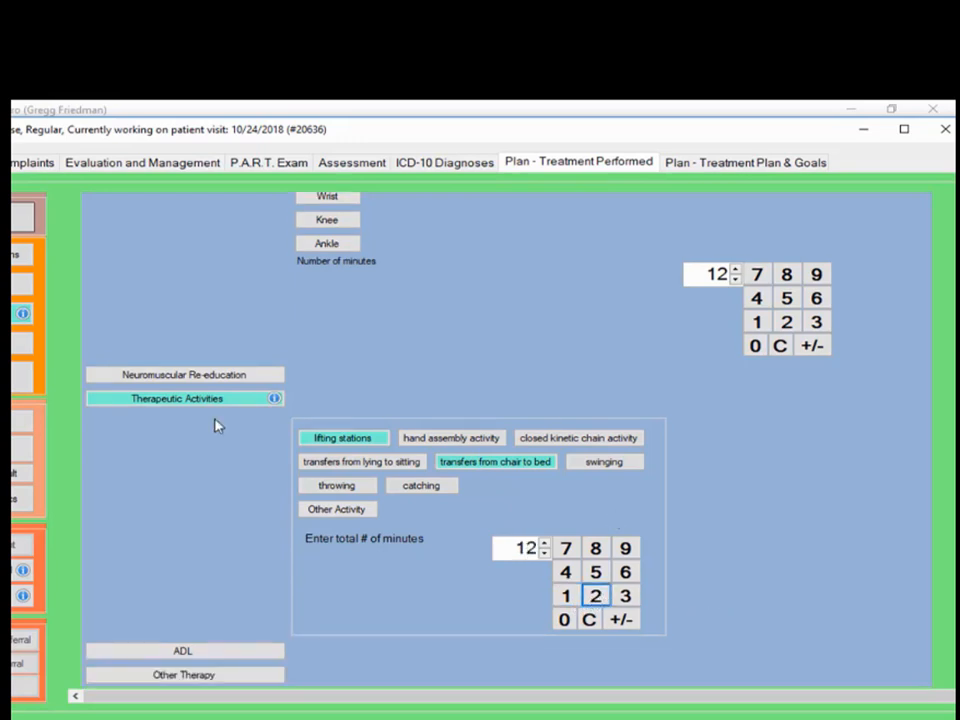
- Prescribe Home Exercise - Neck and Low Back at 2 times each
{"action": "left_click", "coordinate": [22, 342]}
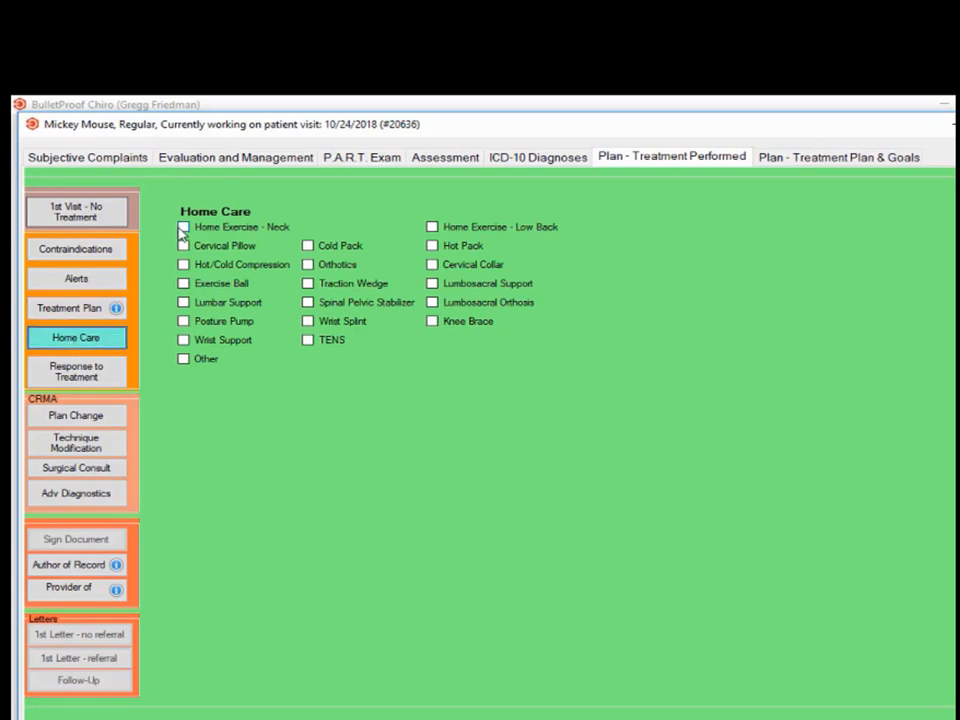
{"action": "left_click", "coordinate": [184, 228]}
{"action": "left_click", "coordinate": [424, 288]}
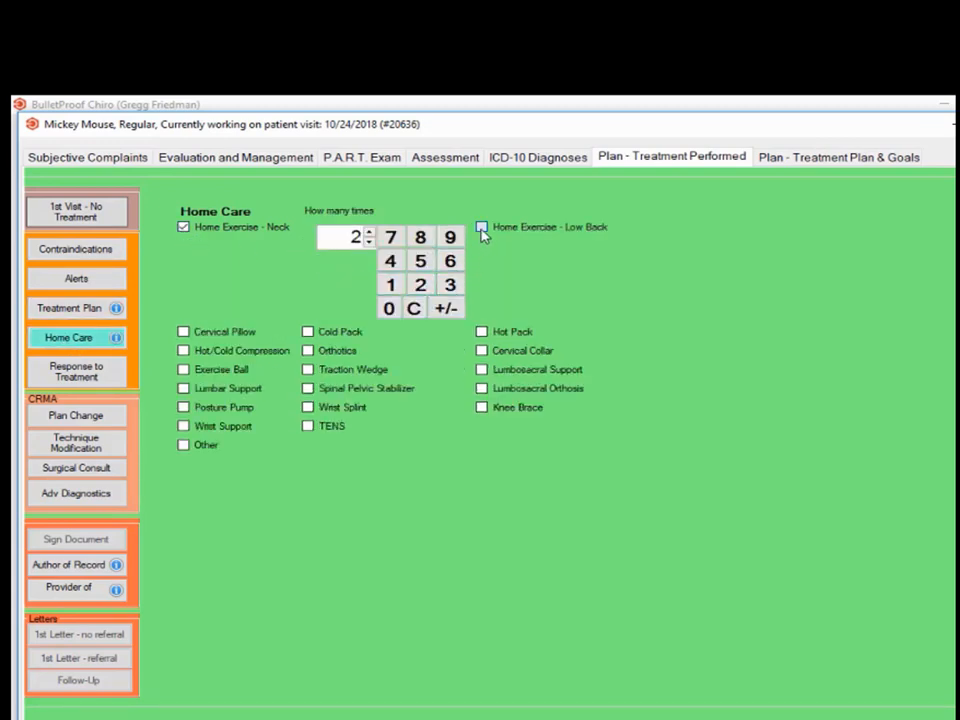
{"action": "left_click", "coordinate": [482, 228]}
{"action": "left_click", "coordinate": [735, 290]}
- Add a hot pack, cervical collar and lumbosacral support to home care
{"action": "left_click", "coordinate": [506, 334]}
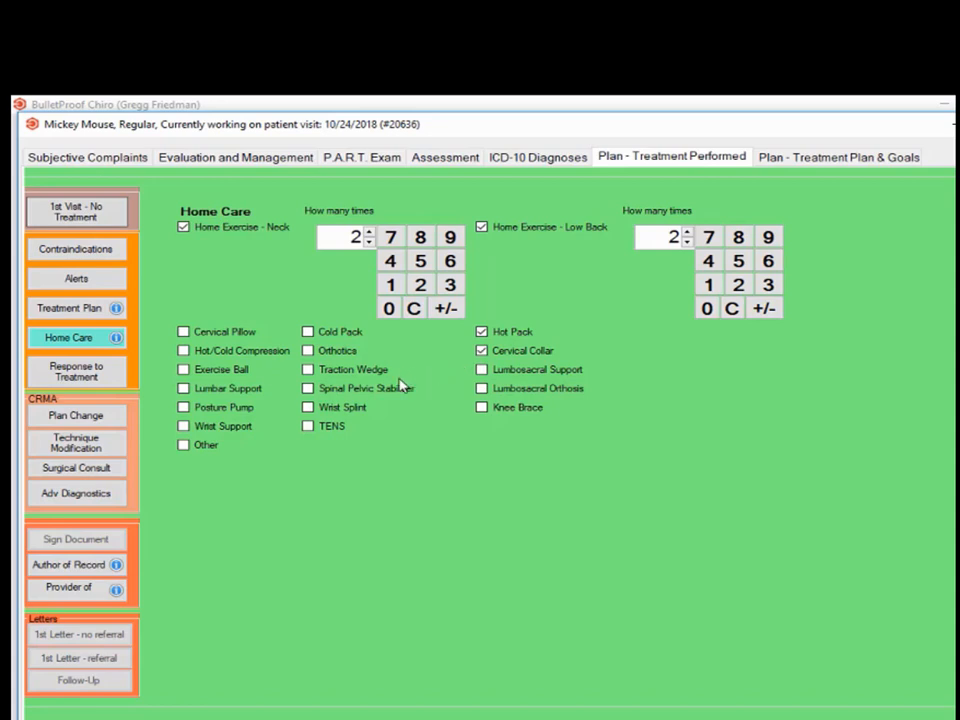
{"action": "left_click", "coordinate": [530, 372]}
{"action": "left_click", "coordinate": [62, 377]}
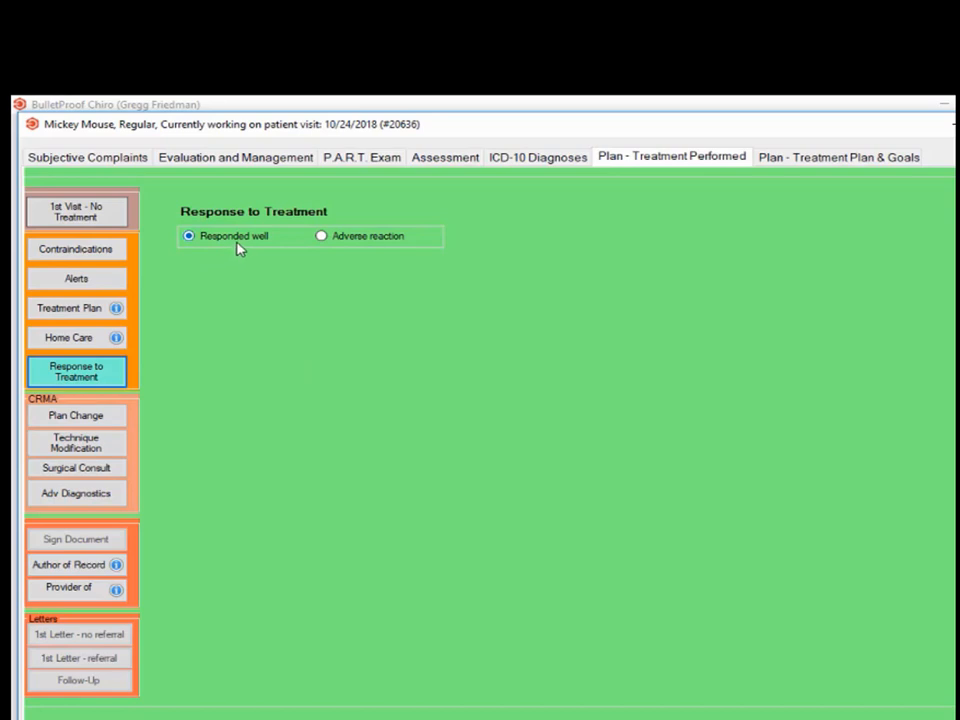
- Mark the patient's response to treatment as Responded well
{"action": "left_click", "coordinate": [367, 242]}
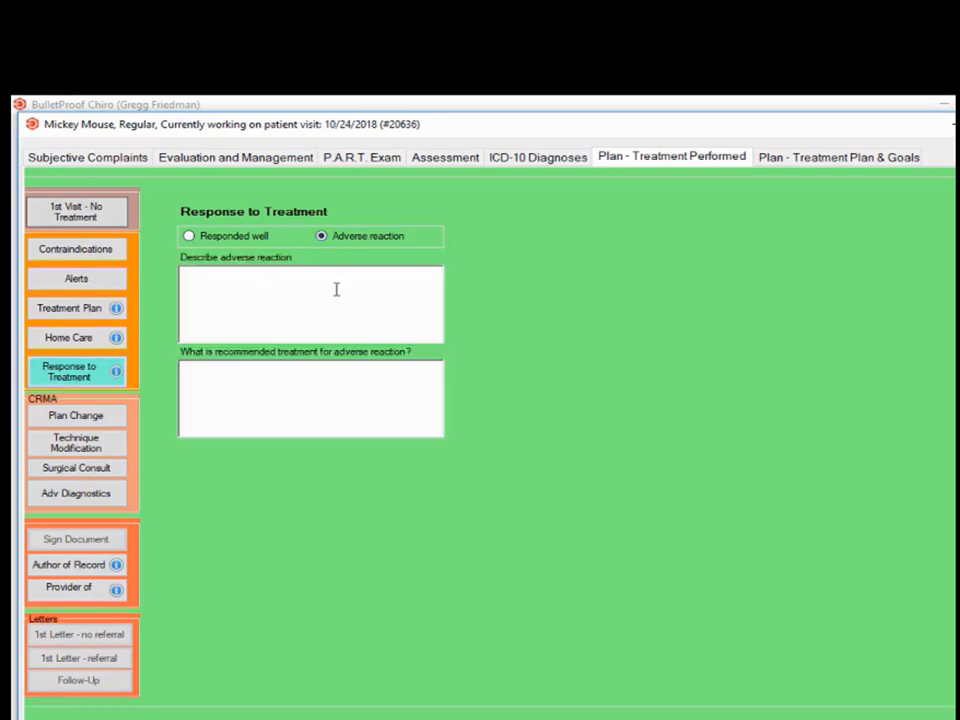
{"action": "left_click", "coordinate": [189, 238]}
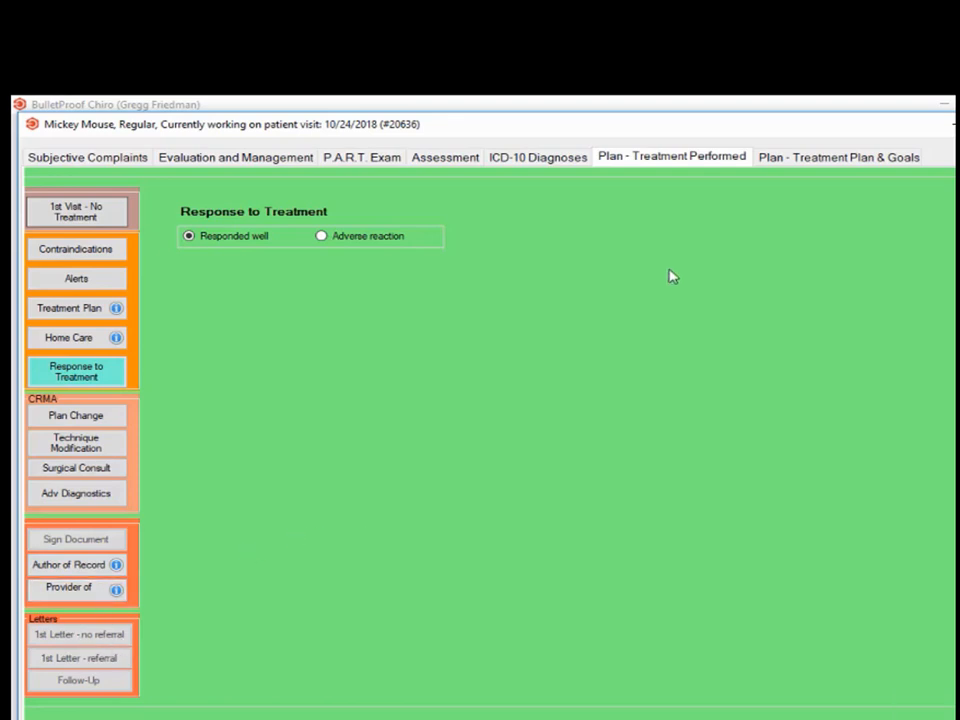
{"action": "left_click", "coordinate": [853, 160]}
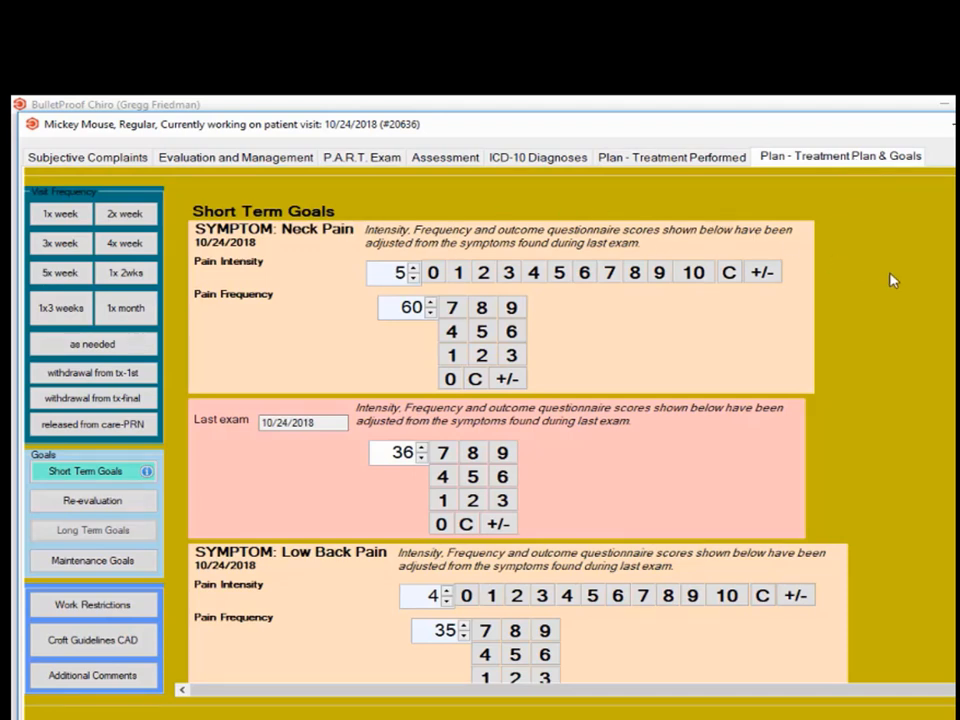
- Choose a 3x week visit frequency and display the Re-evaluation details under Goals
{"action": "left_click", "coordinate": [65, 250]}
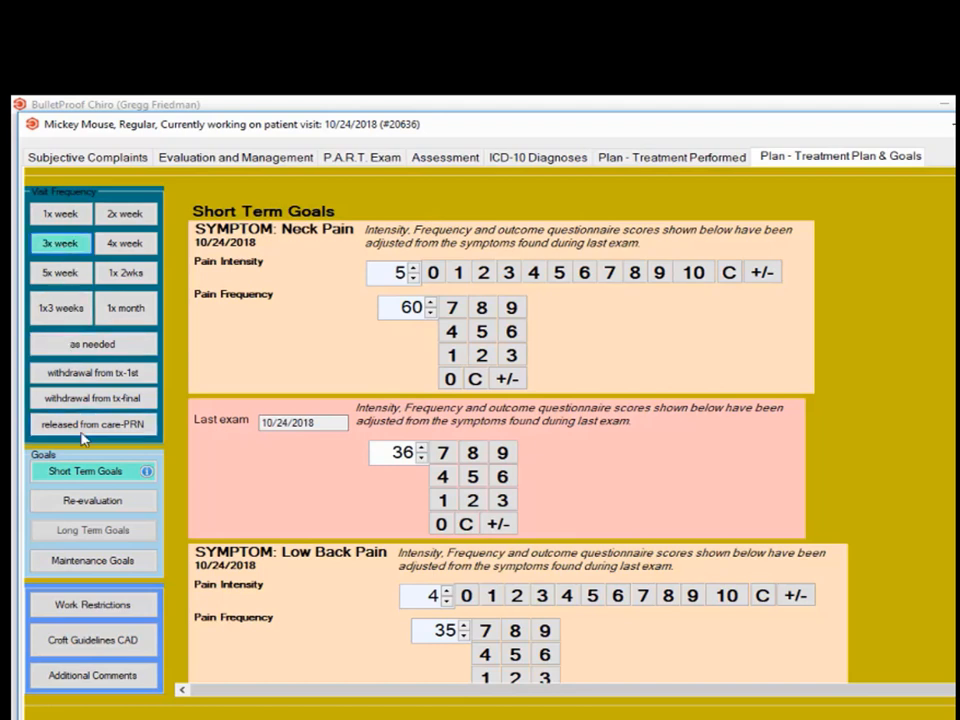
{"action": "left_click", "coordinate": [72, 503]}
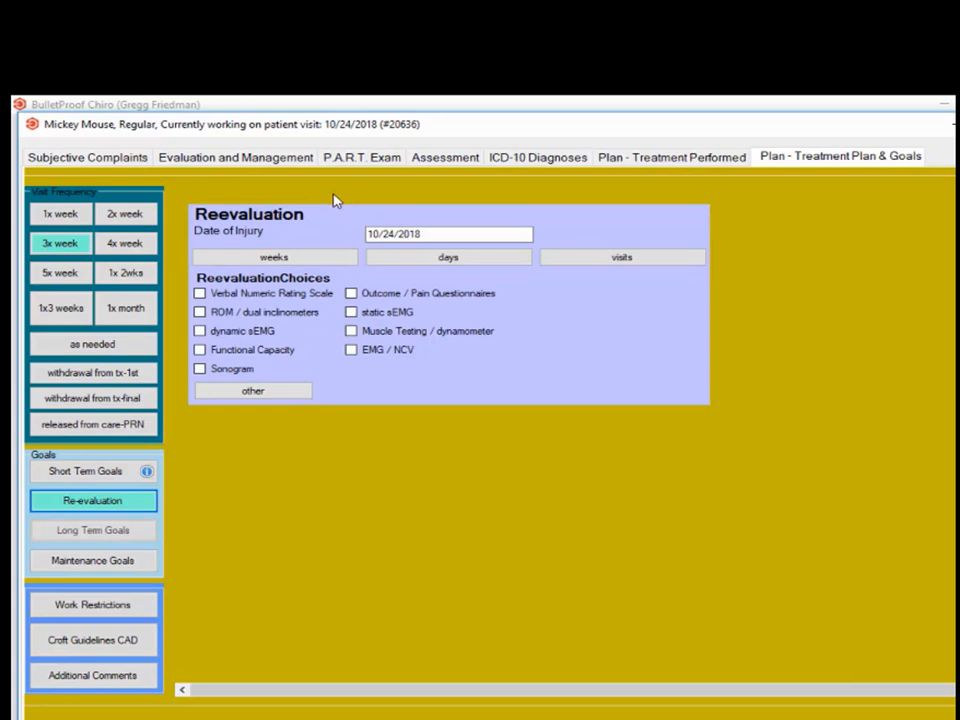
- Schedule re-evaluation in 2 weeks with Verbal Numeric Rating Scale and Outcome / Pain Questionnaires
{"action": "left_click", "coordinate": [292, 261]}
{"action": "left_click", "coordinate": [309, 335]}
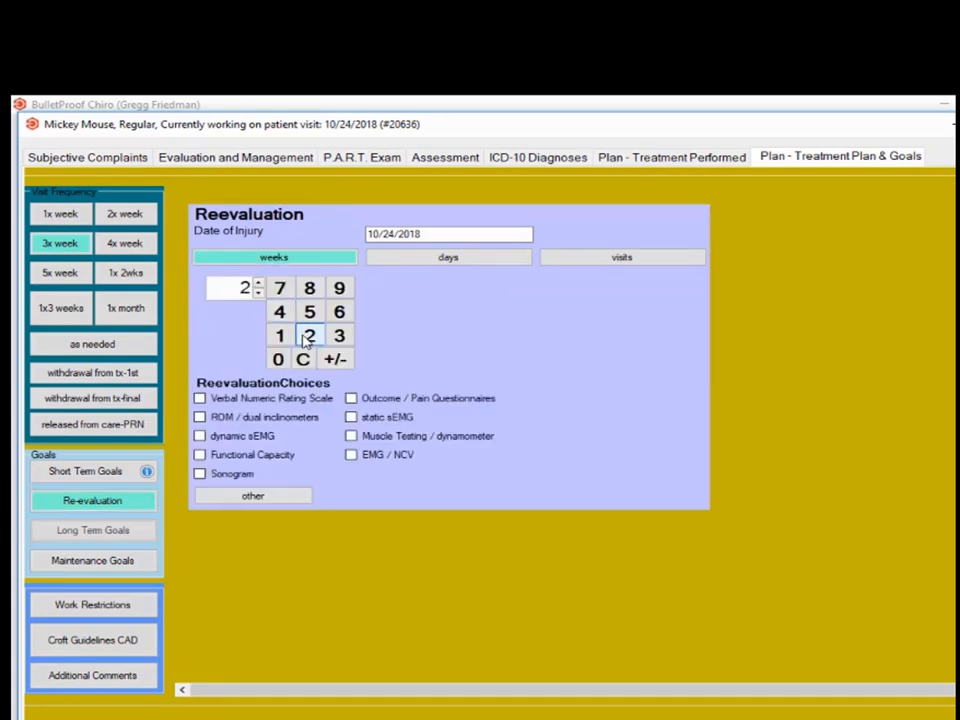
{"action": "left_click", "coordinate": [259, 401]}
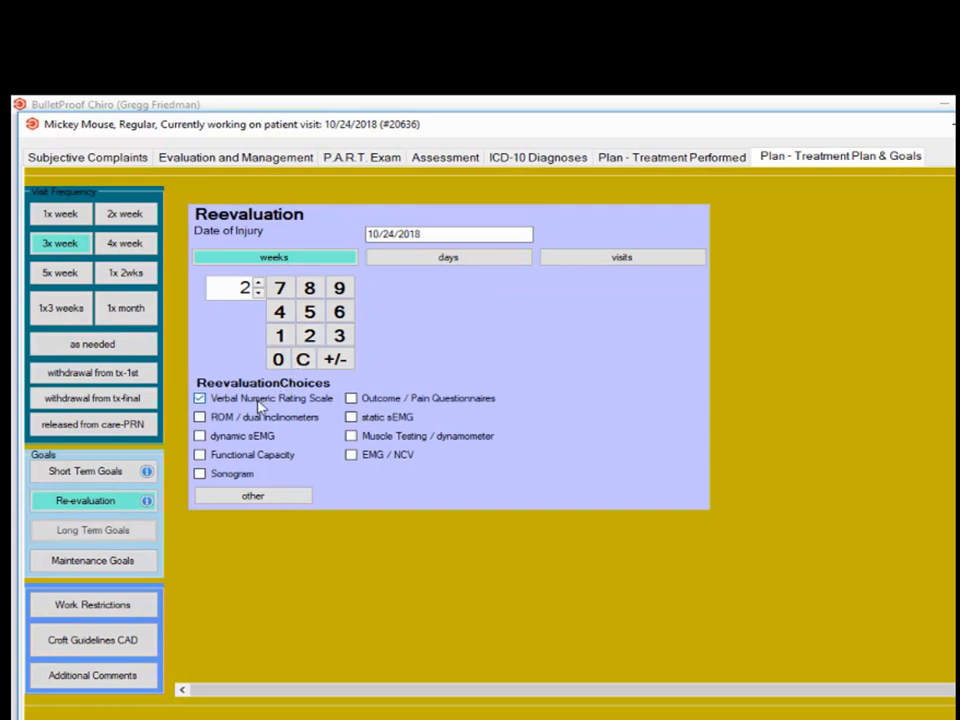
{"action": "left_click", "coordinate": [416, 398]}
- Restrict climbing stairs (max 4), grasping small objects, kneeling/squatting, lifting 25 lbs, repetitive lifting 50 lbs
{"action": "left_click", "coordinate": [127, 605]}
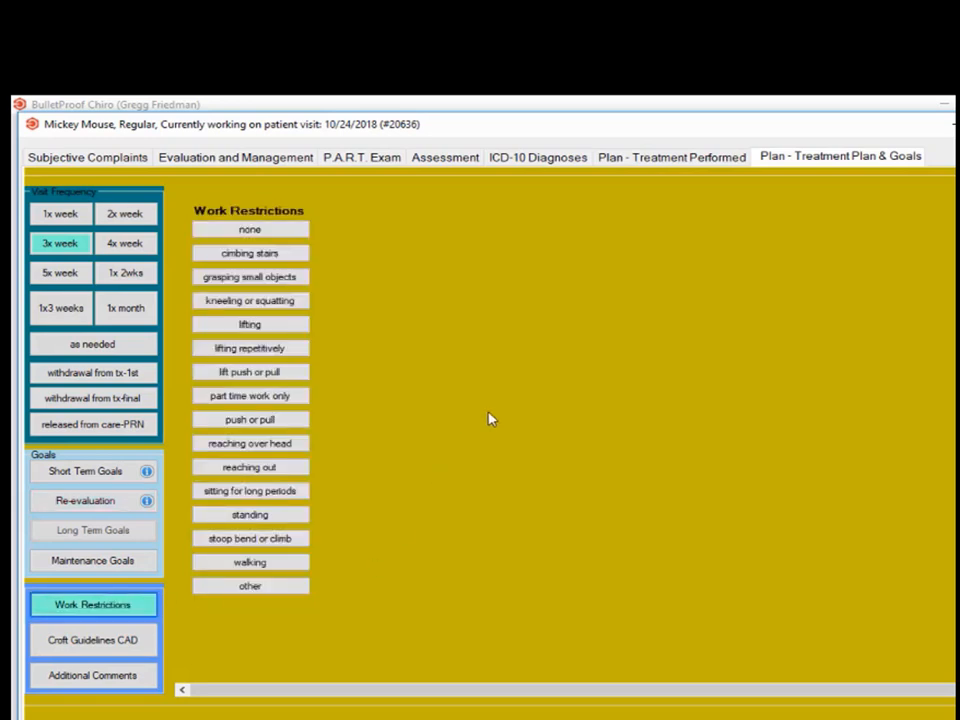
{"action": "left_click", "coordinate": [267, 257]}
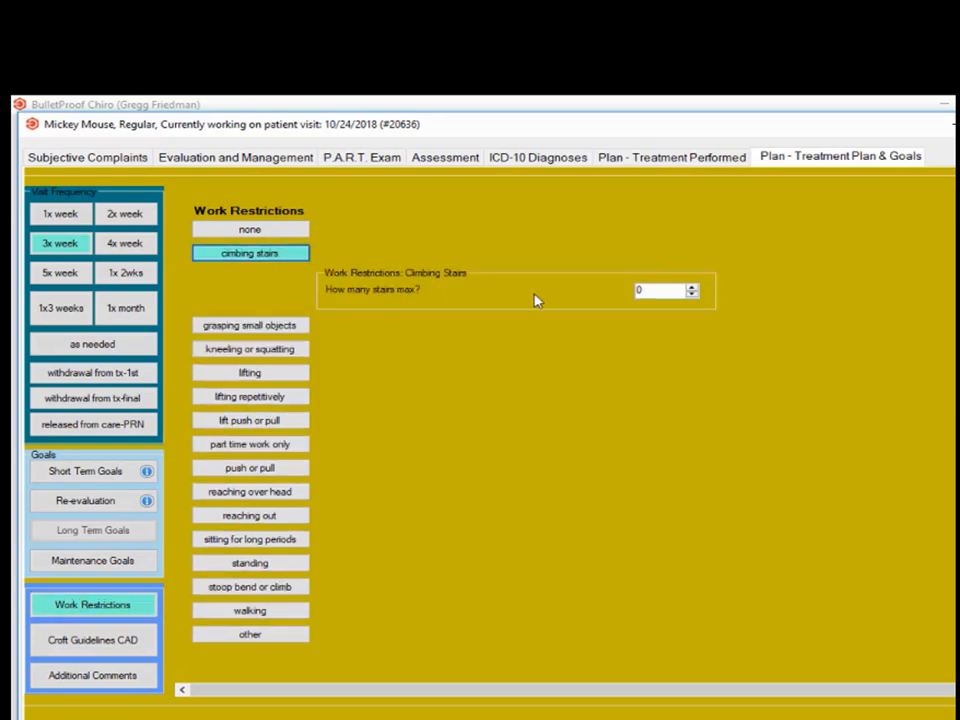
{"action": "left_click", "coordinate": [692, 287]}
{"action": "left_click", "coordinate": [692, 287]}
{"action": "left_click", "coordinate": [692, 287]}
{"action": "left_click", "coordinate": [692, 287]}
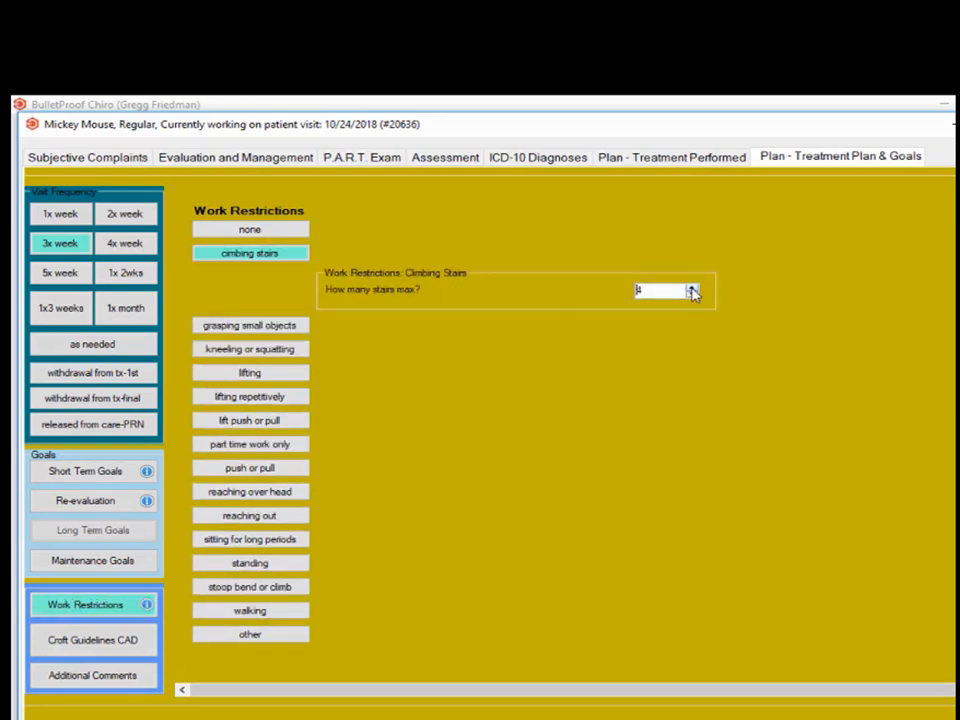
{"action": "left_click", "coordinate": [258, 326]}
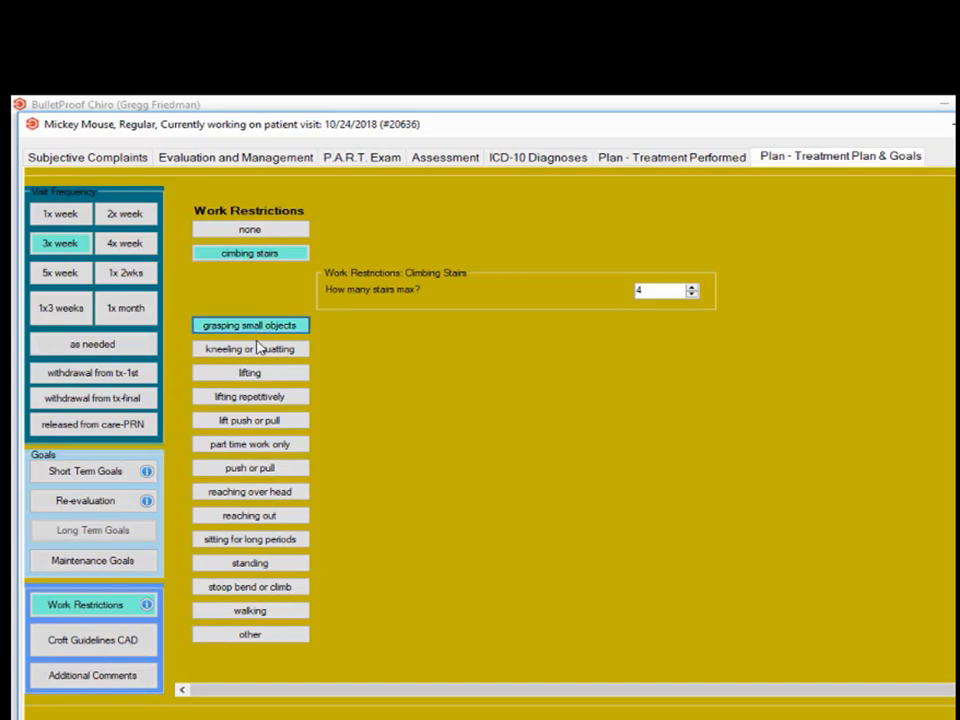
{"action": "left_click", "coordinate": [257, 350]}
{"action": "left_click", "coordinate": [253, 374]}
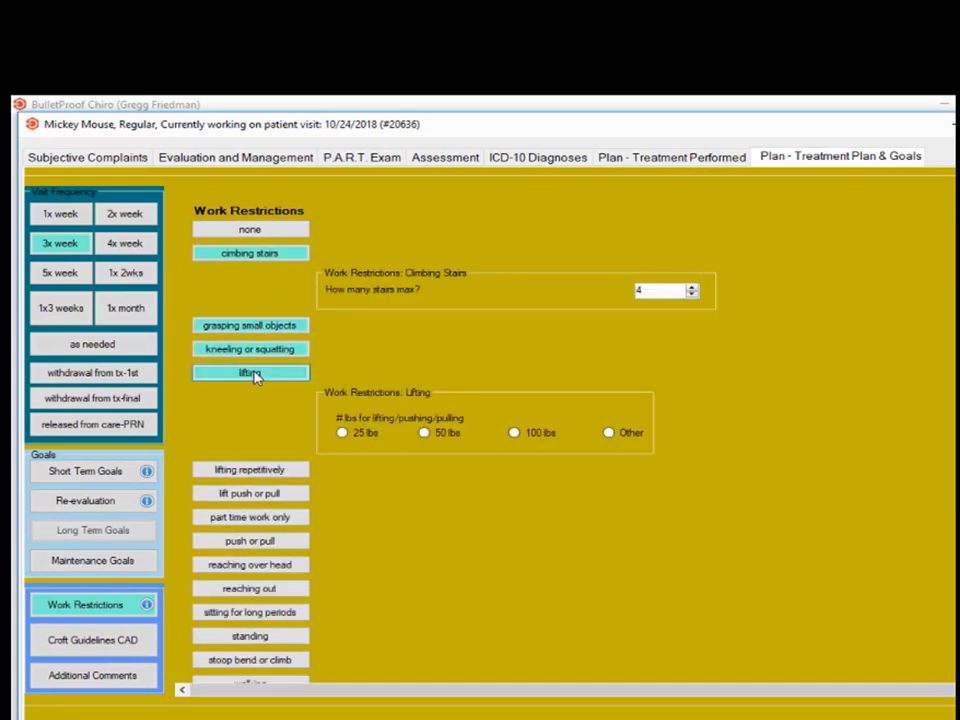
{"action": "left_click", "coordinate": [352, 434]}
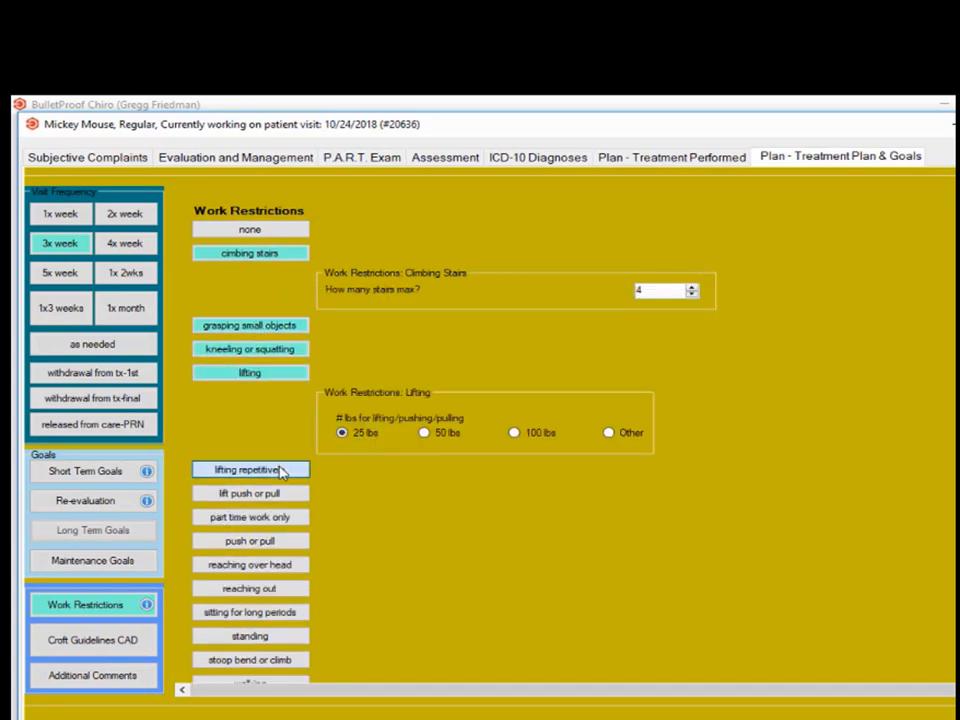
{"action": "left_click", "coordinate": [281, 471]}
{"action": "left_click", "coordinate": [440, 533]}
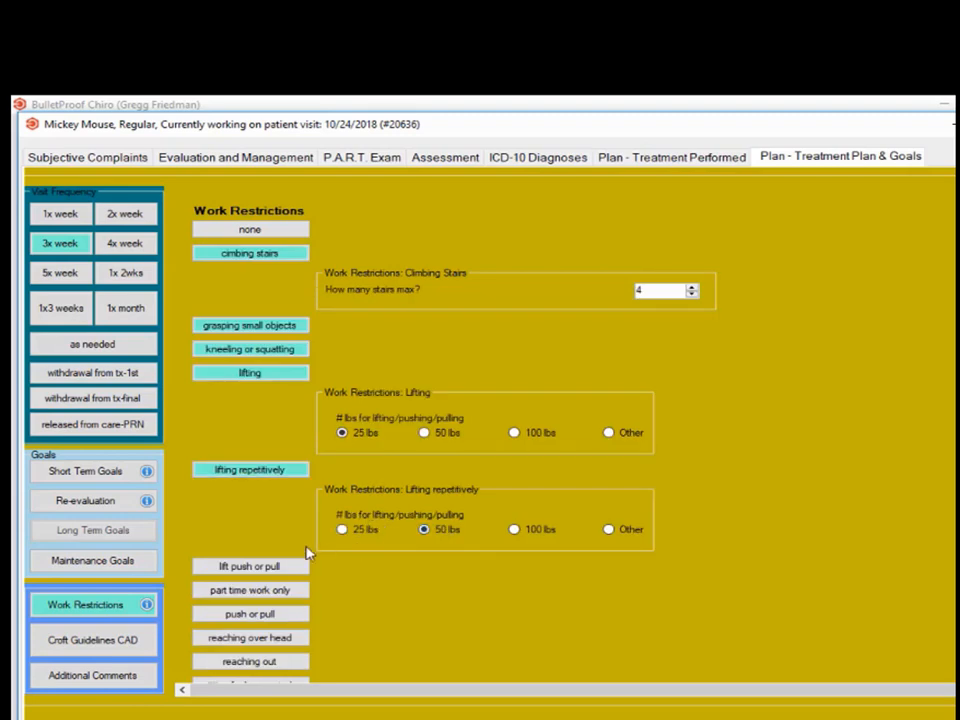